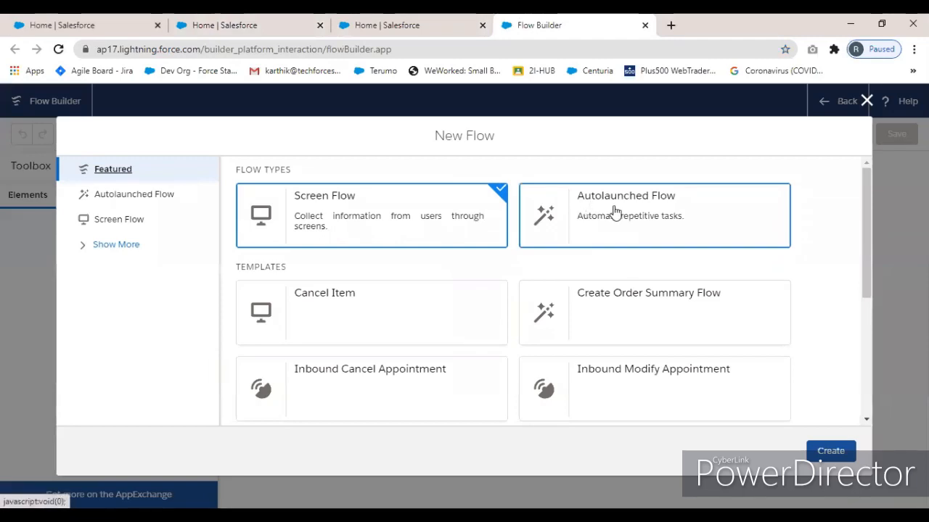
- Create an autolaunched flow and add a Get Records element labelled "Get contacts where Contact status = Open and Progress"
left_click(829, 452)
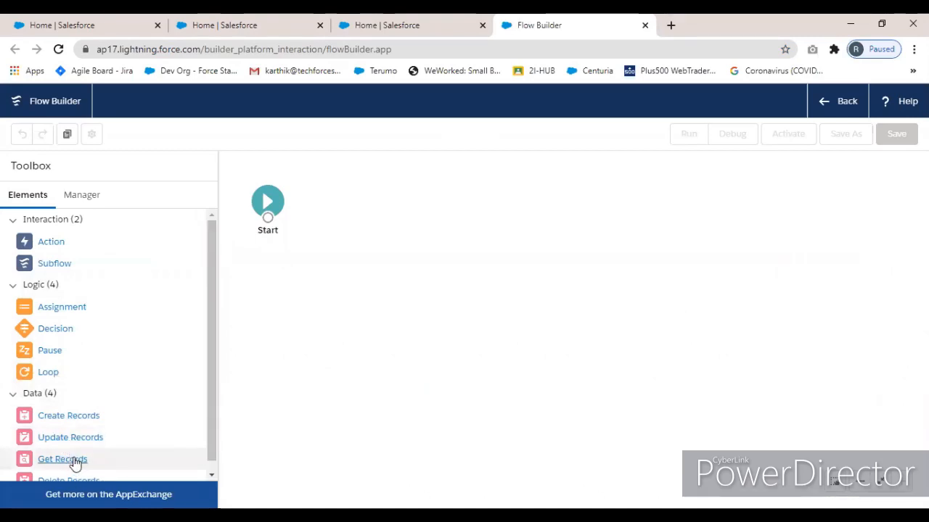
left_click(62, 460)
left_click(341, 268)
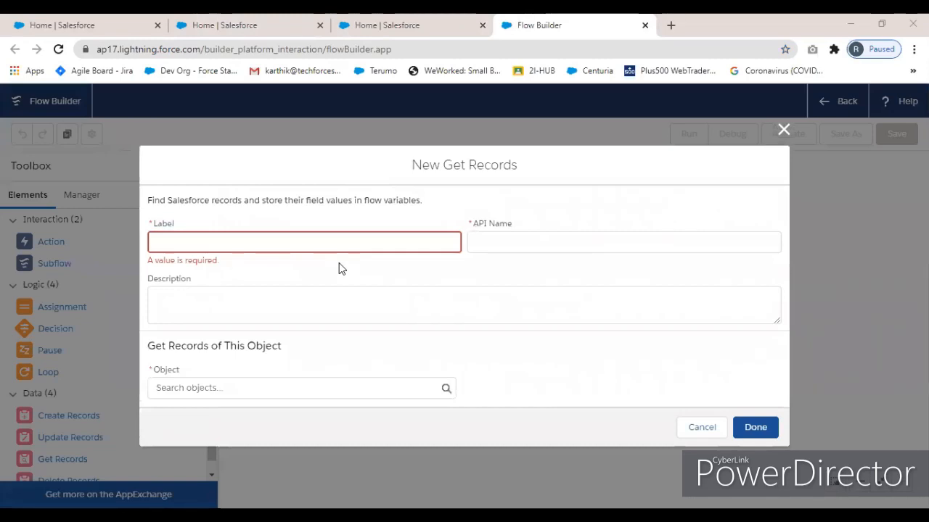
left_click(331, 242)
type("Get contacts where Contact status = Open and Progress")
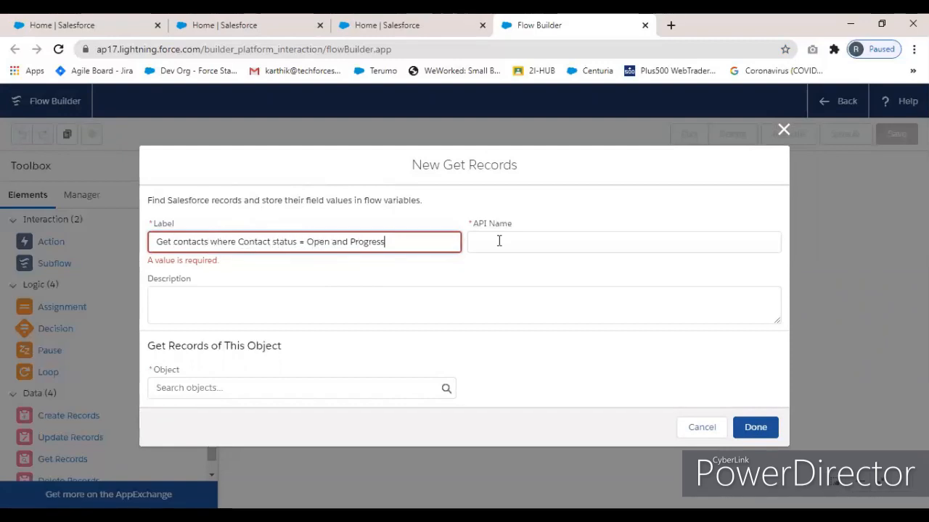
left_click(481, 281)
- Set the Get Records object to Contact and choose AccountId as the first filter field
left_click(280, 381)
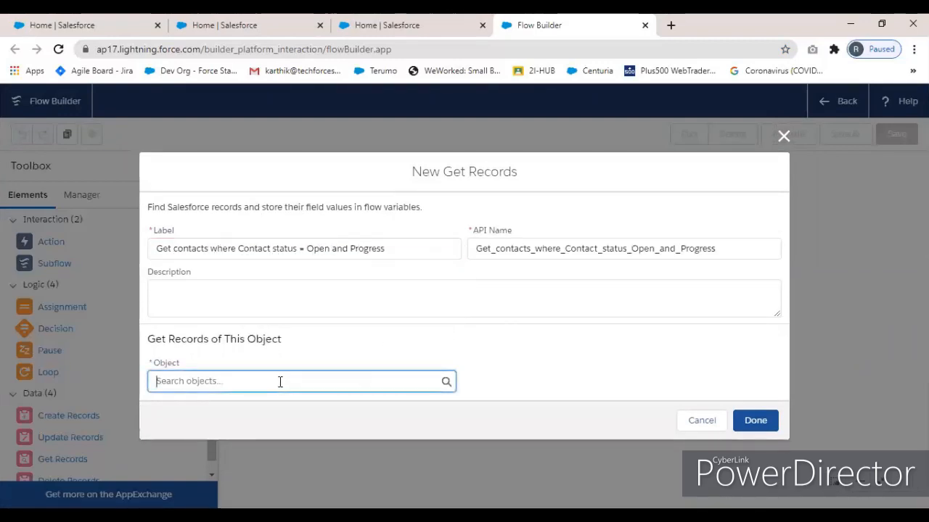
type("cont")
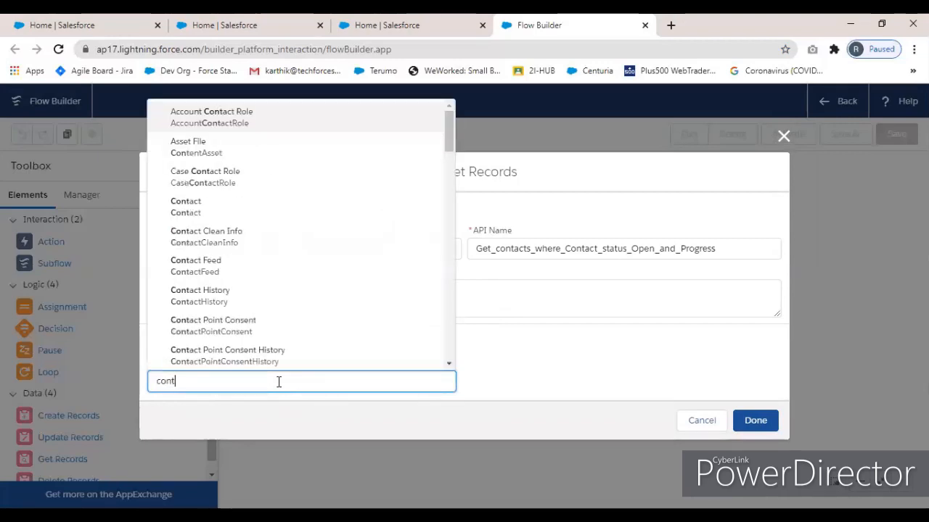
left_click(220, 208)
scroll(324, 363, "down", 3)
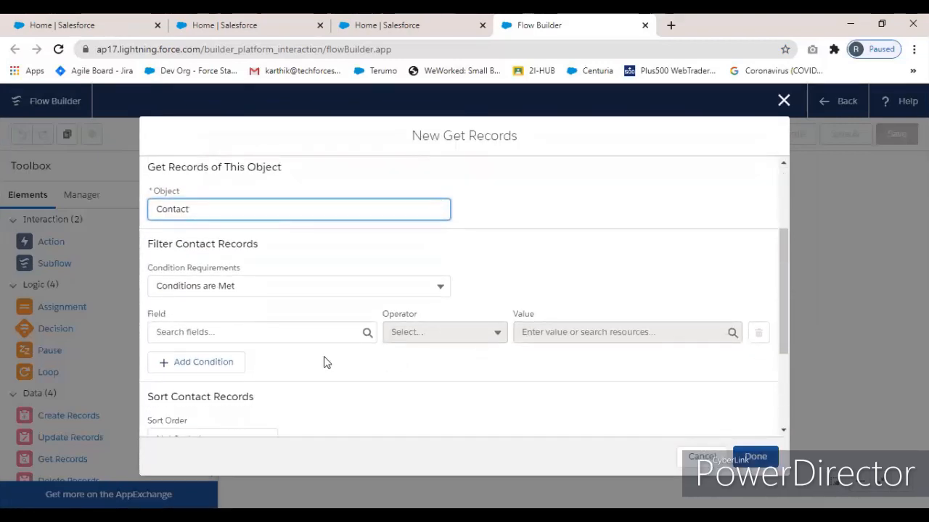
left_click(274, 335)
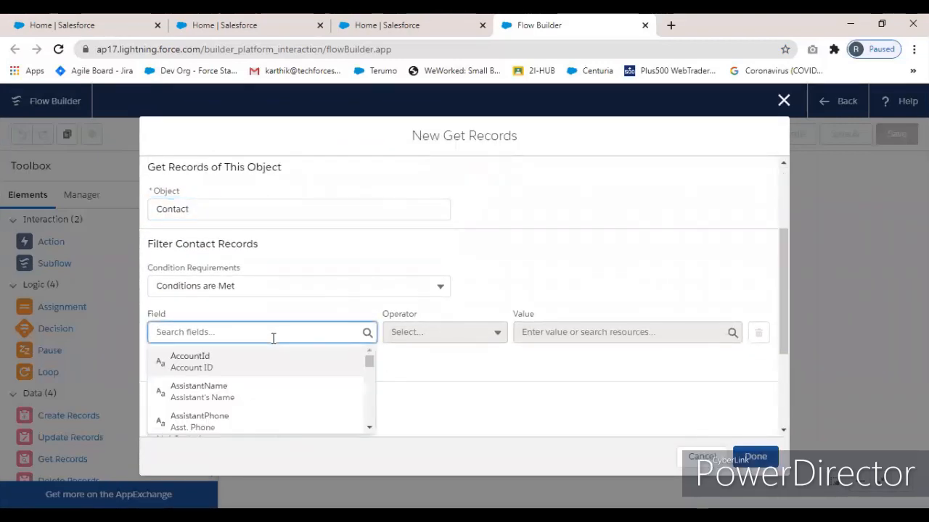
left_click(262, 362)
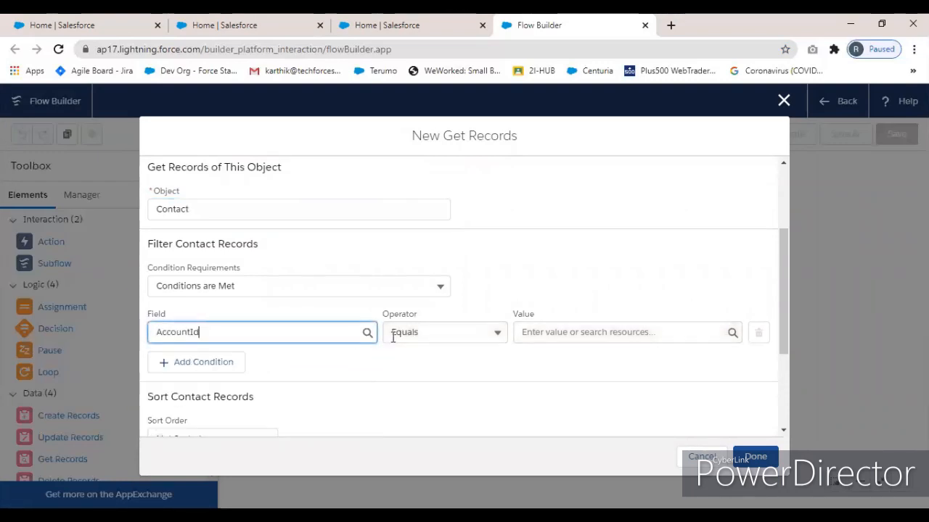
- Create a Text variable named recordId, available for input, as the comparison value for the AccountId condition
left_click(553, 331)
left_click(586, 155)
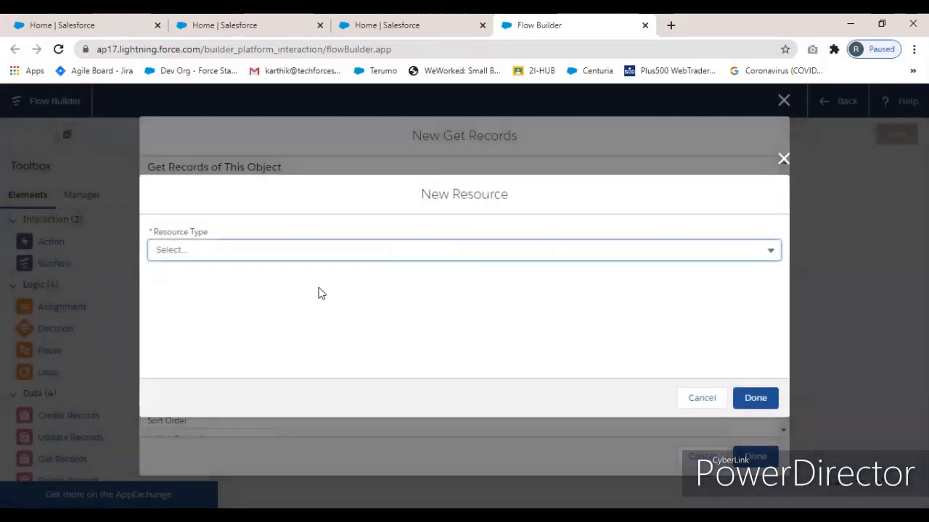
left_click(255, 250)
left_click(186, 277)
left_click(180, 280)
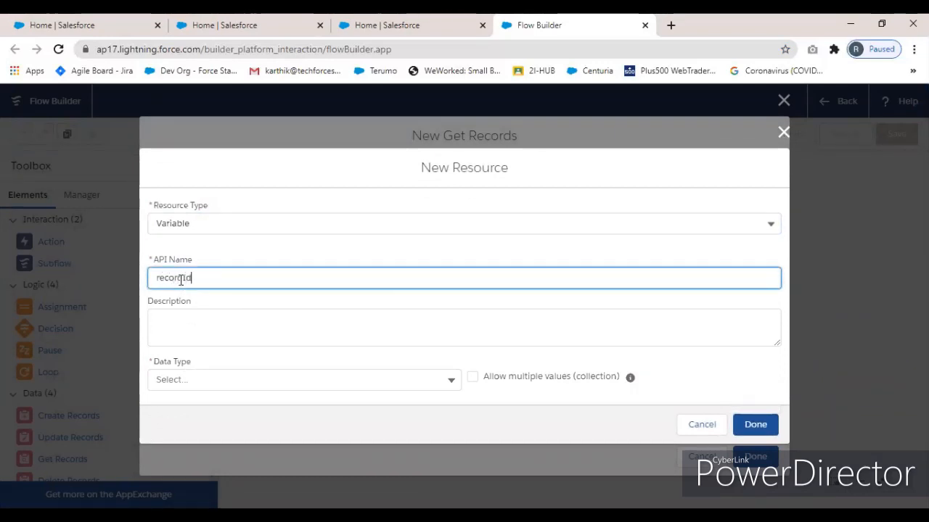
left_click(254, 377)
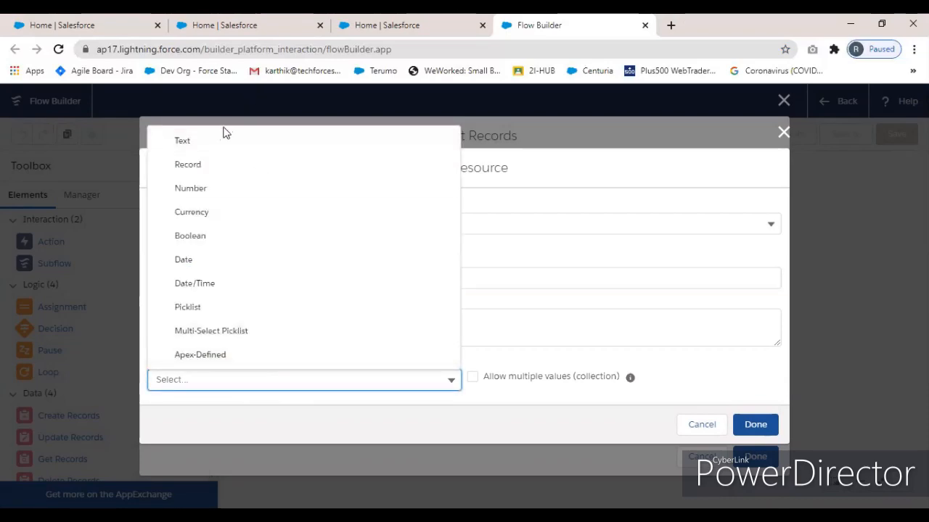
left_click(215, 146)
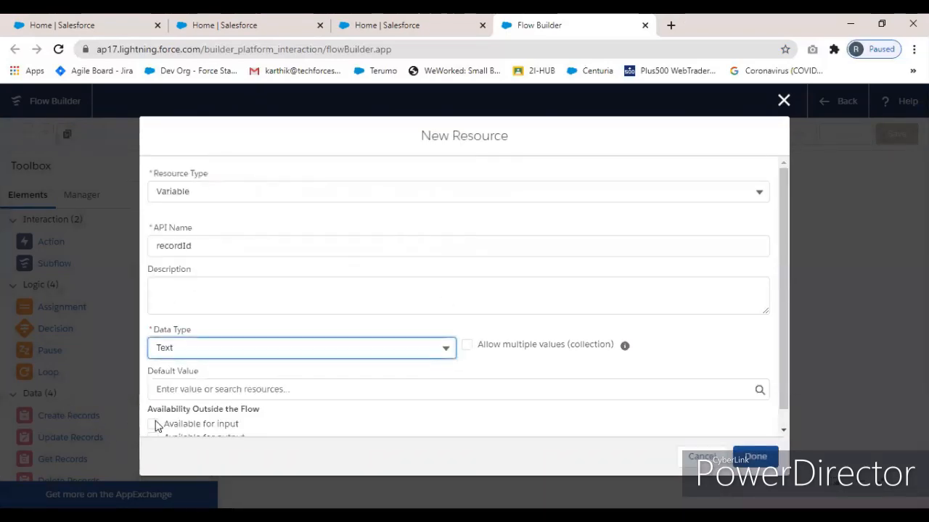
left_click(155, 425)
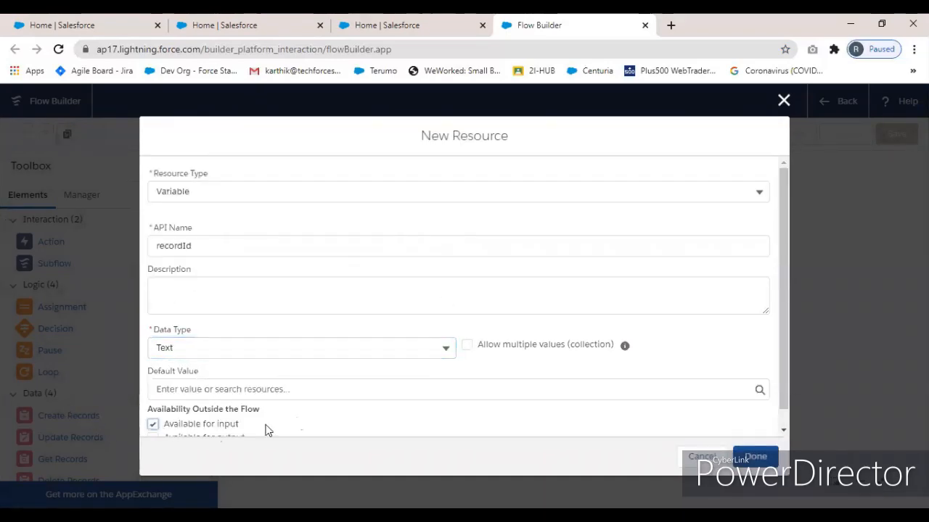
scroll(460, 402, "down", 1)
left_click(755, 457)
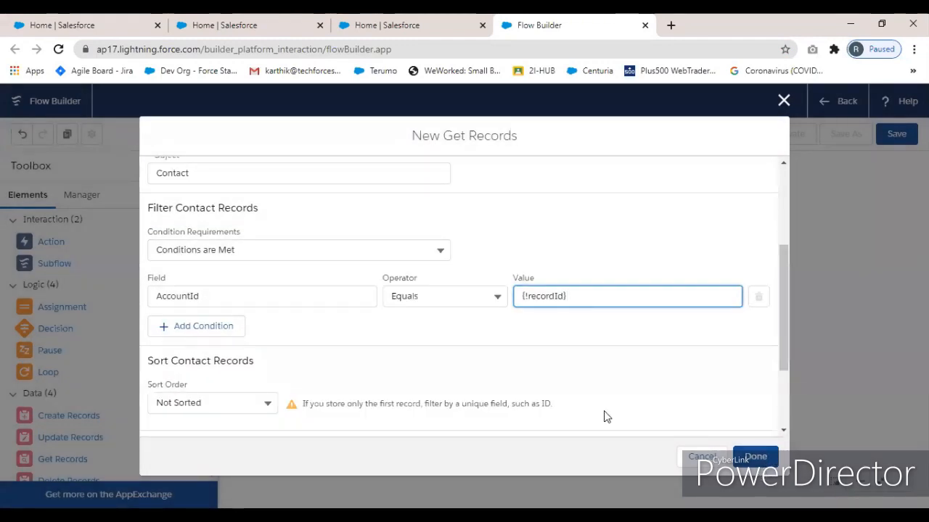
- Add a second filter condition to the Contact records: Contact_Status__c Equals Progress
scroll(468, 363, "down", 1)
scroll(435, 378, "down", 3)
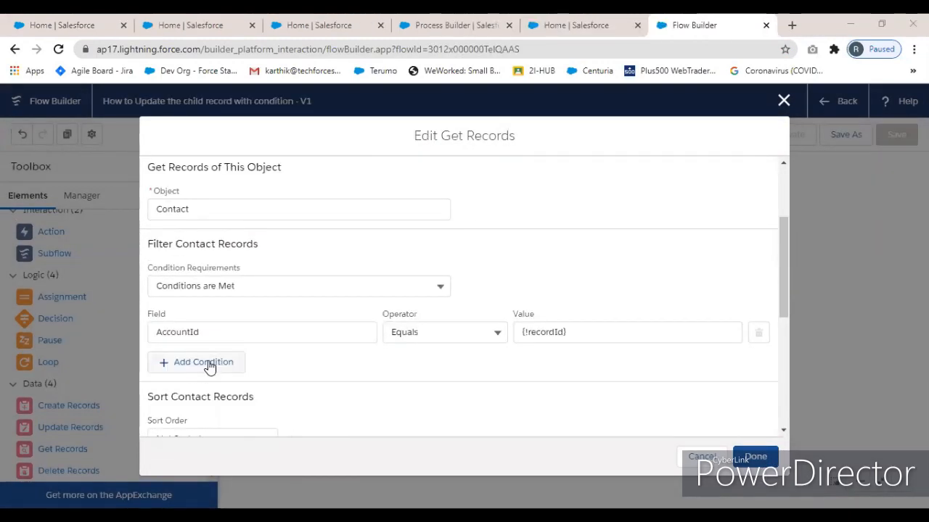
left_click(207, 363)
left_click(249, 381)
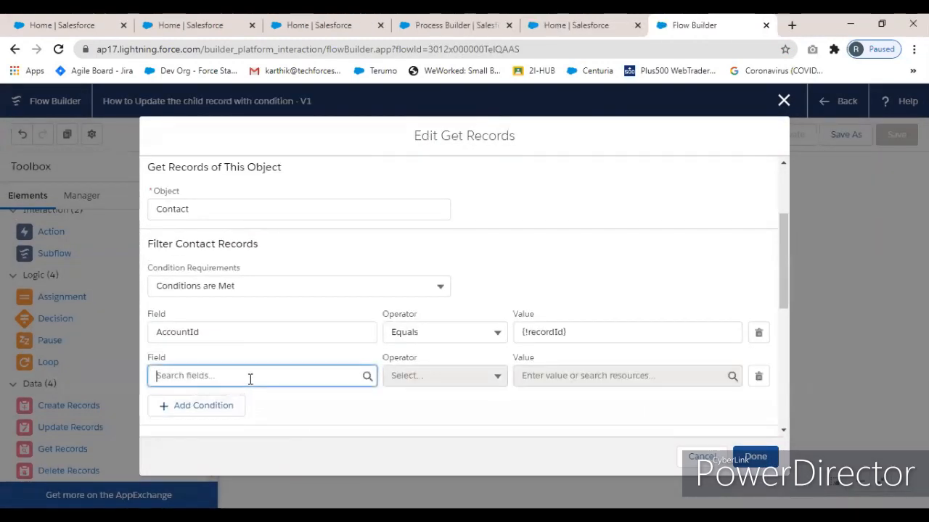
type("cont")
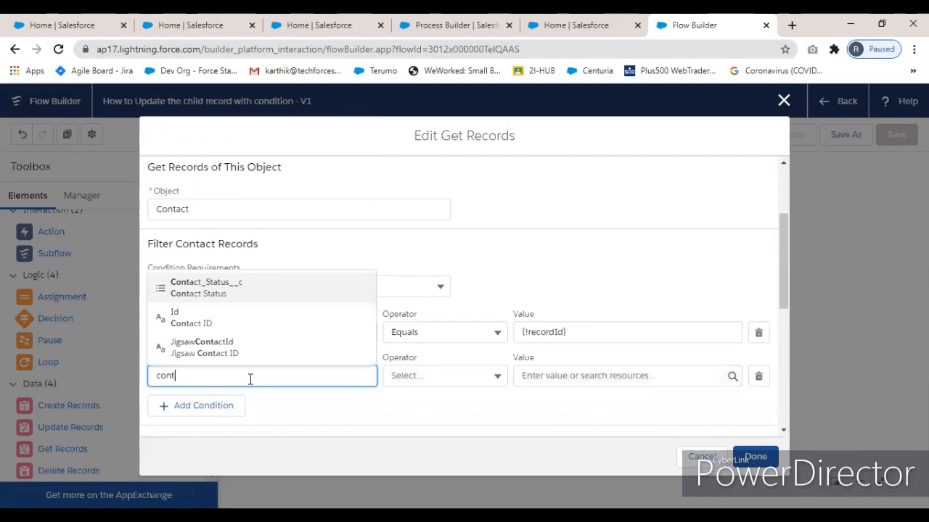
left_click(221, 287)
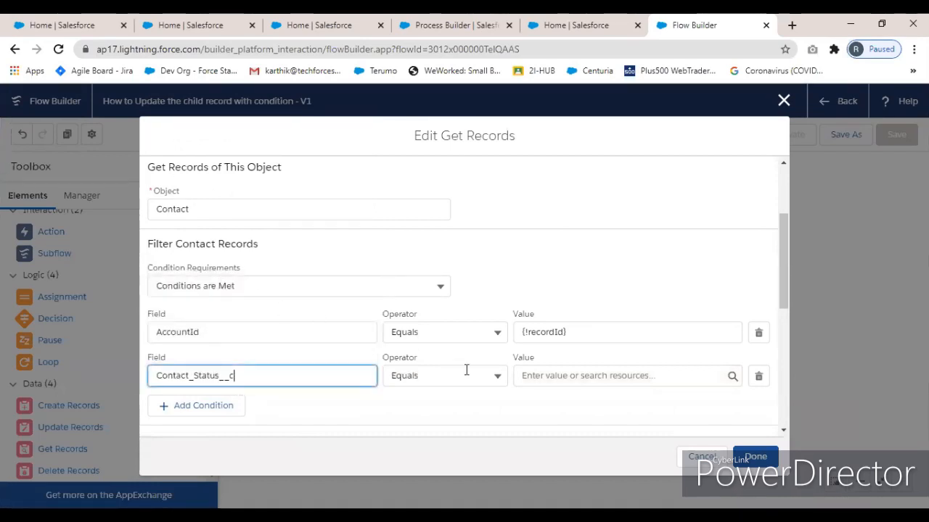
left_click(549, 377)
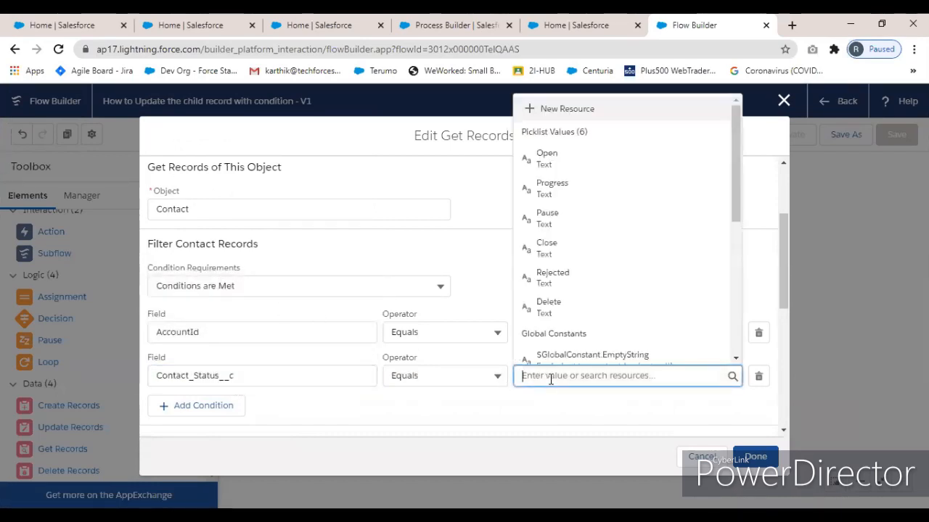
left_click(565, 194)
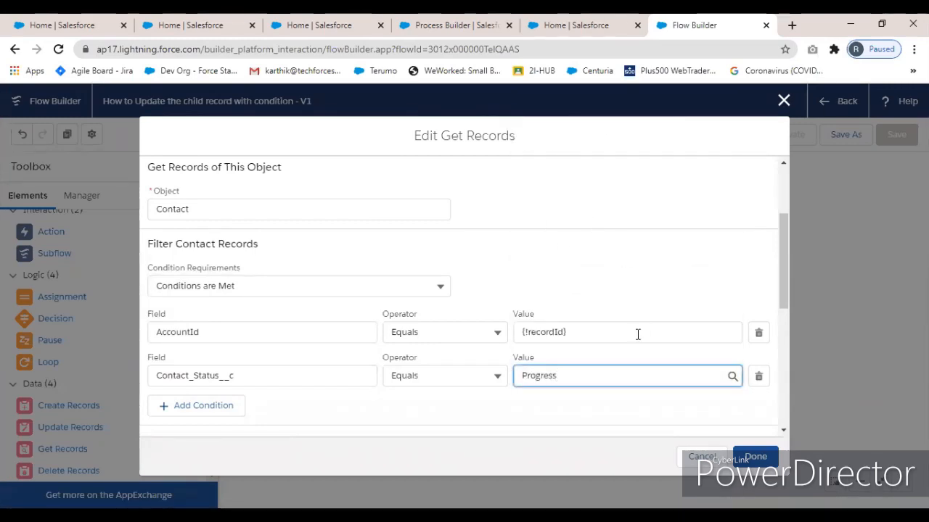
- Store all records and set the data storage to "Choose fields and let Salesforce do the rest"
scroll(629, 360, "down", 3)
scroll(630, 360, "down", 1)
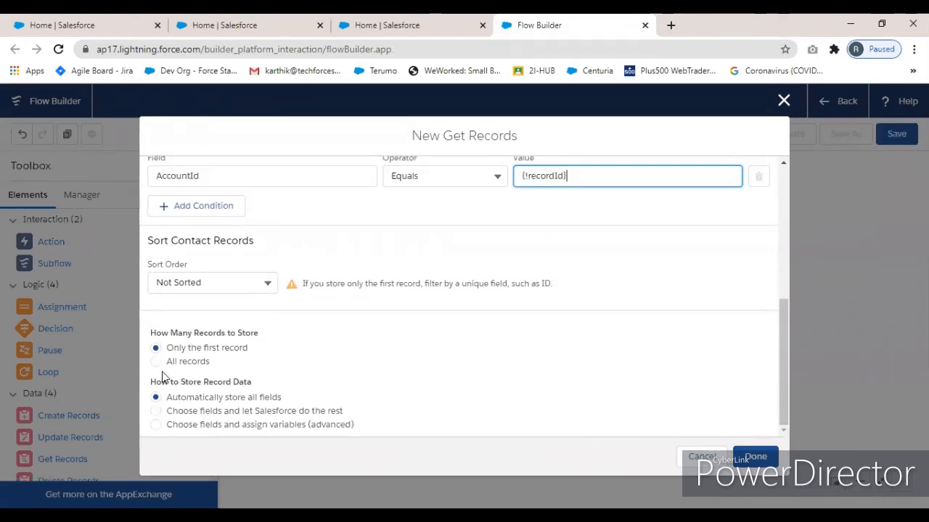
left_click(156, 361)
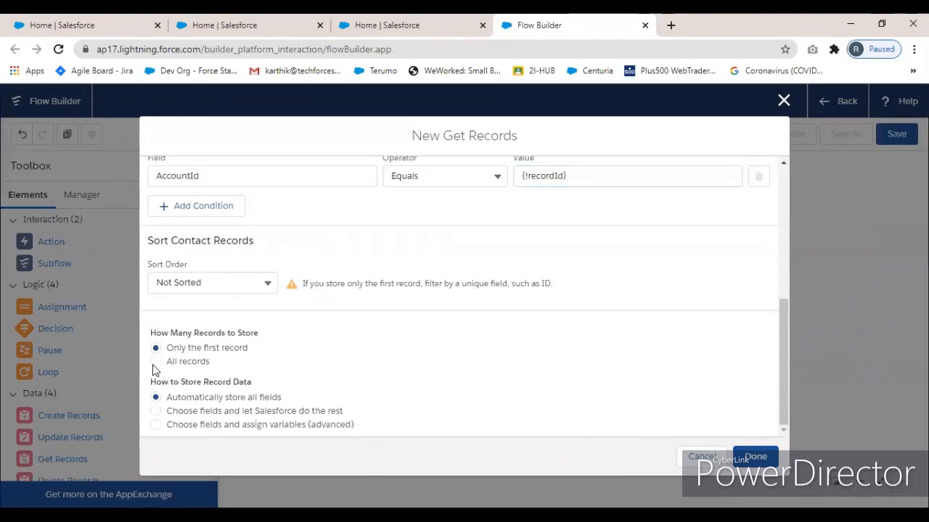
left_click(156, 413)
- Add AccountId to the Contact fields stored in the variable and finish the Get Records element
scroll(450, 384, "down", 2)
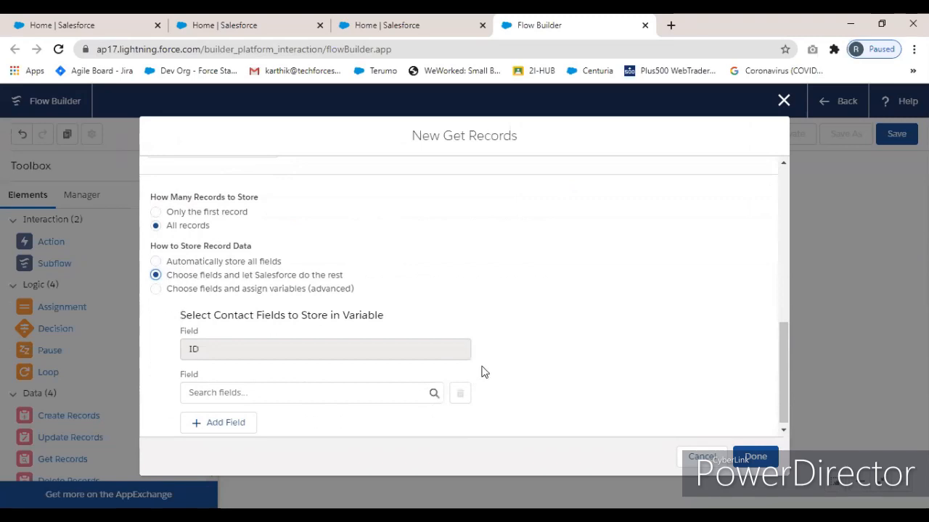
left_click(299, 390)
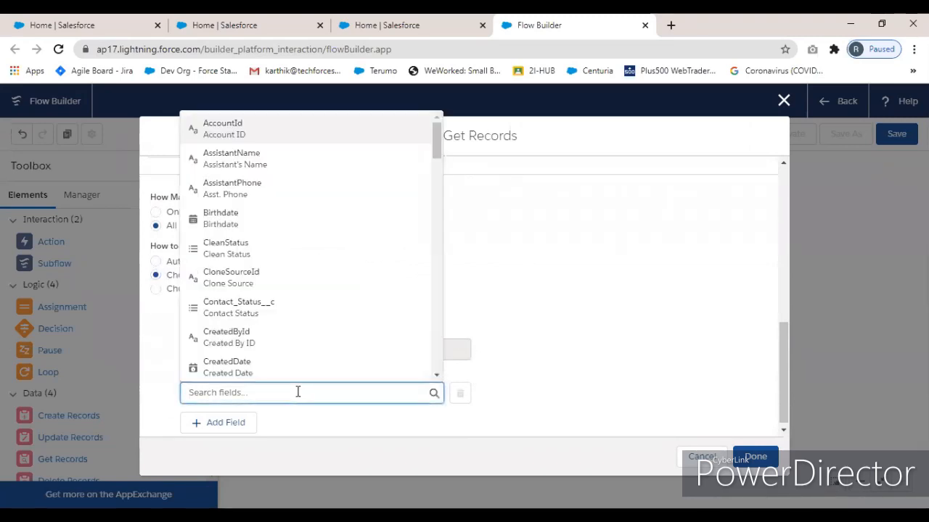
left_click(246, 131)
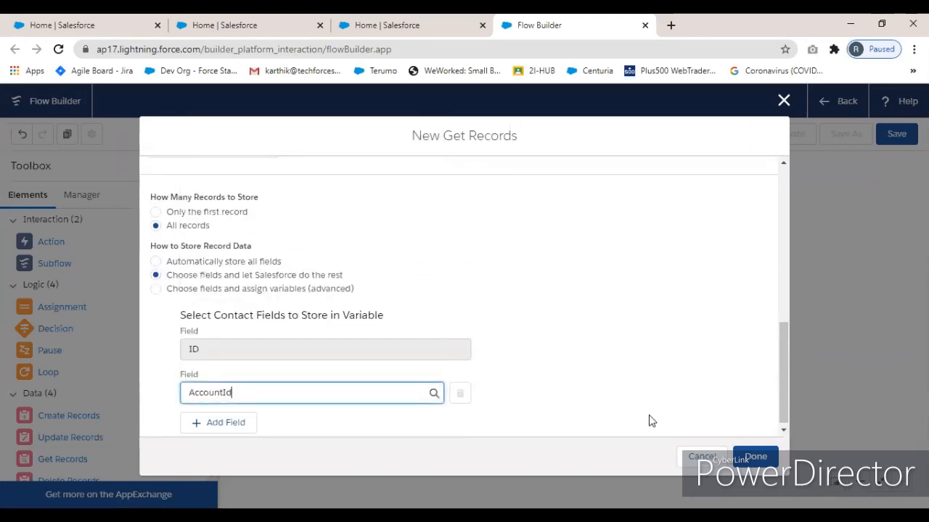
left_click(764, 461)
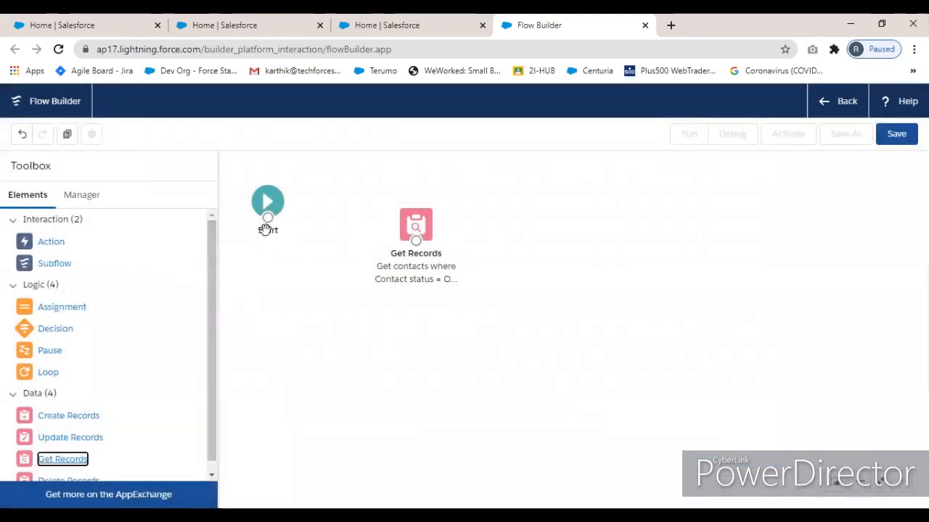
- Connect Start to the Get Records element and add a Loop element labelled "GetOPContacts in Loop"
left_click_drag(267, 219, 412, 242)
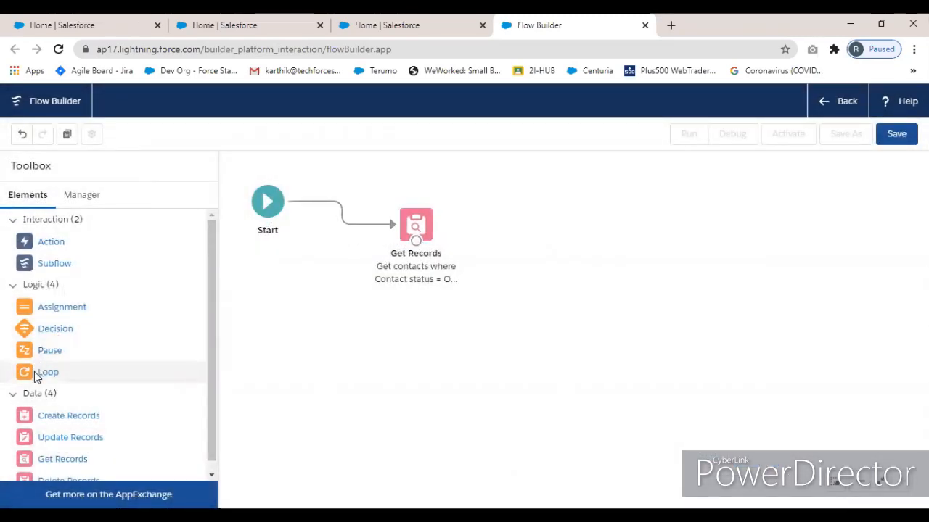
left_click_drag(48, 375, 431, 244)
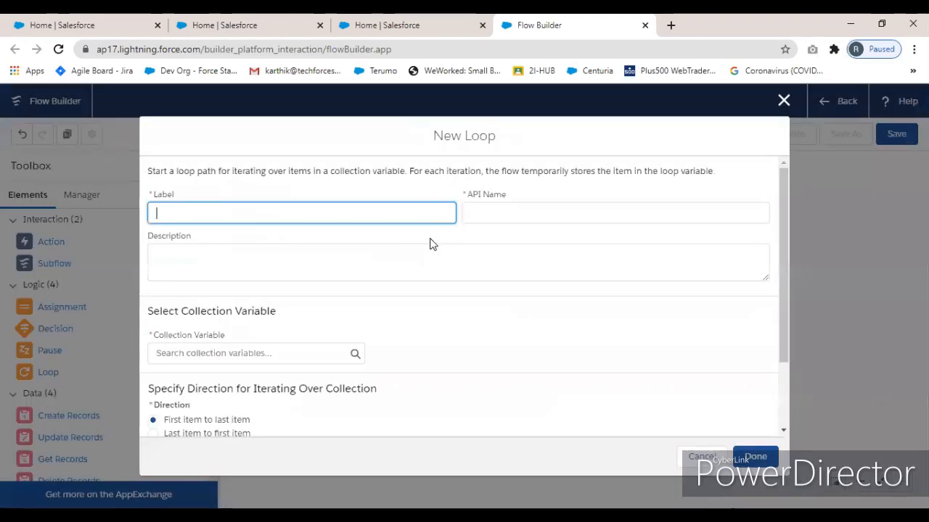
key("alt+Tab")
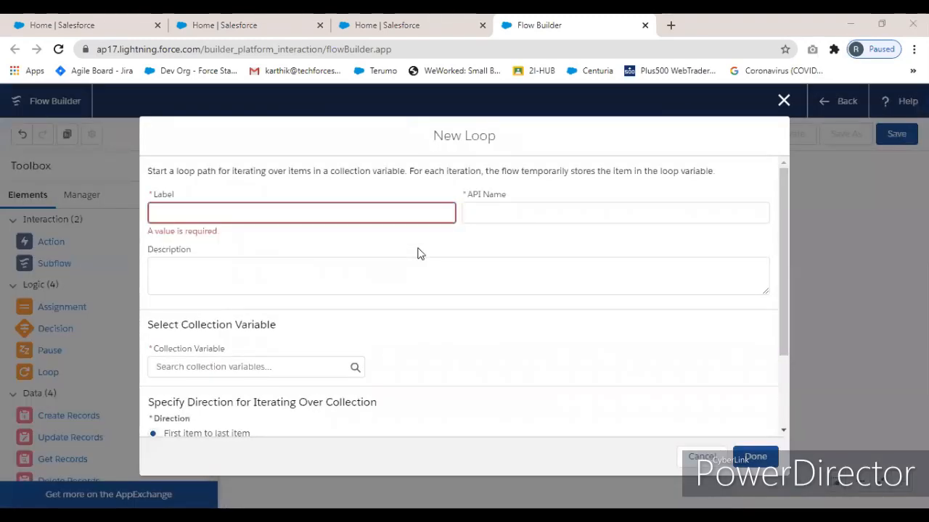
left_click(198, 214)
type("GetOPContacts in Loop")
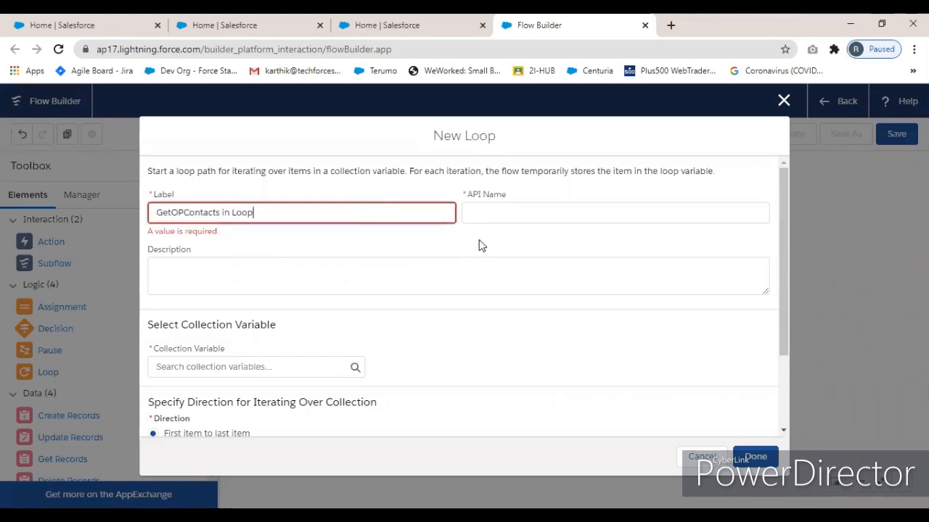
- Set the loop's collection variable to the contacts from Get_contacts_where_Contact_status_Open_and_Progress
left_click(445, 335)
left_click(269, 356)
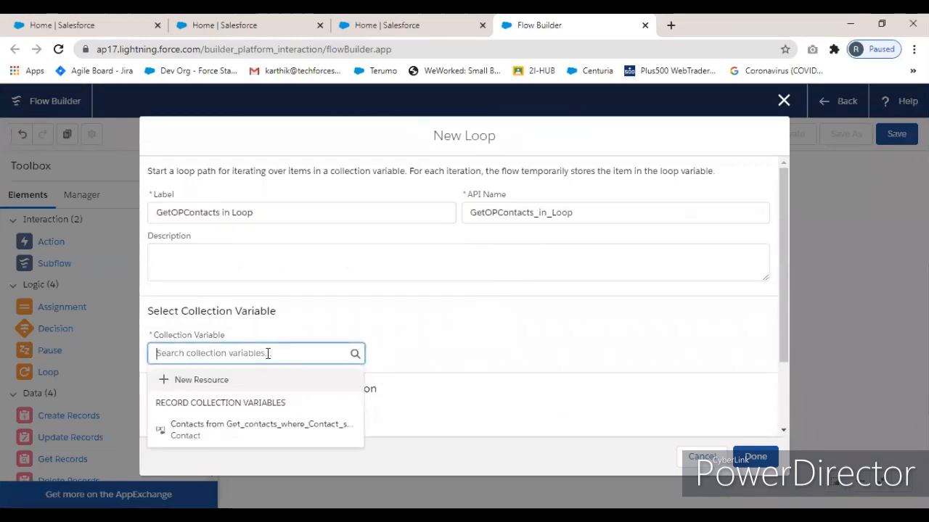
left_click(226, 429)
- Create a new Variable resource for the loop variable and give it the API name GetContactID
scroll(348, 403, "down", 2)
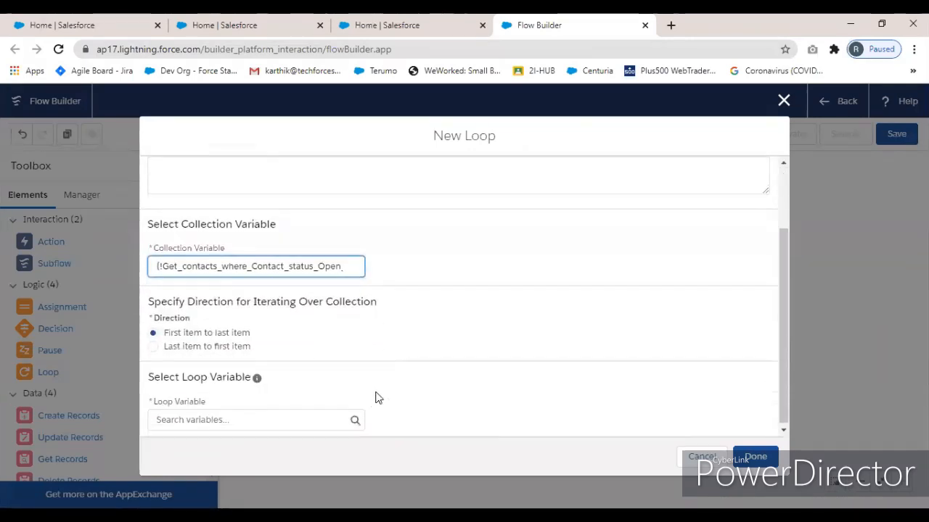
left_click(252, 416)
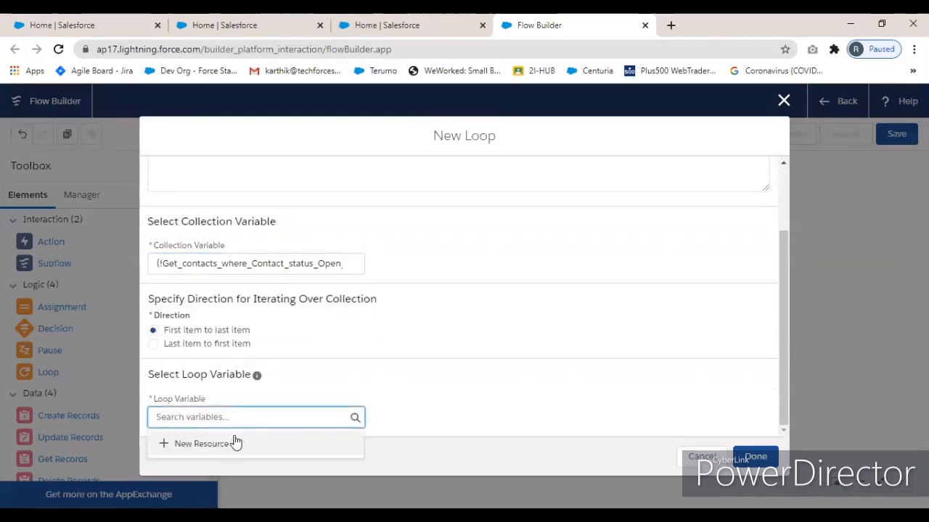
left_click(222, 451)
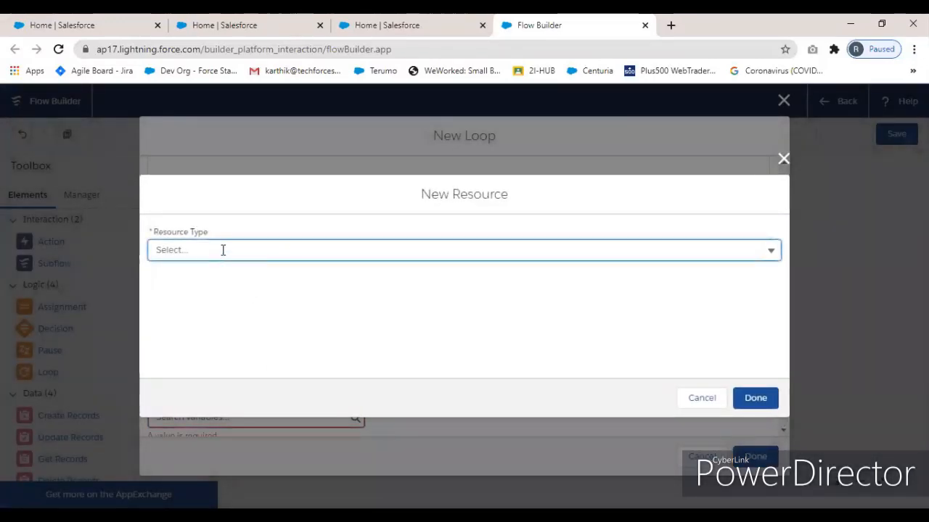
left_click(222, 251)
left_click(208, 282)
left_click(207, 282)
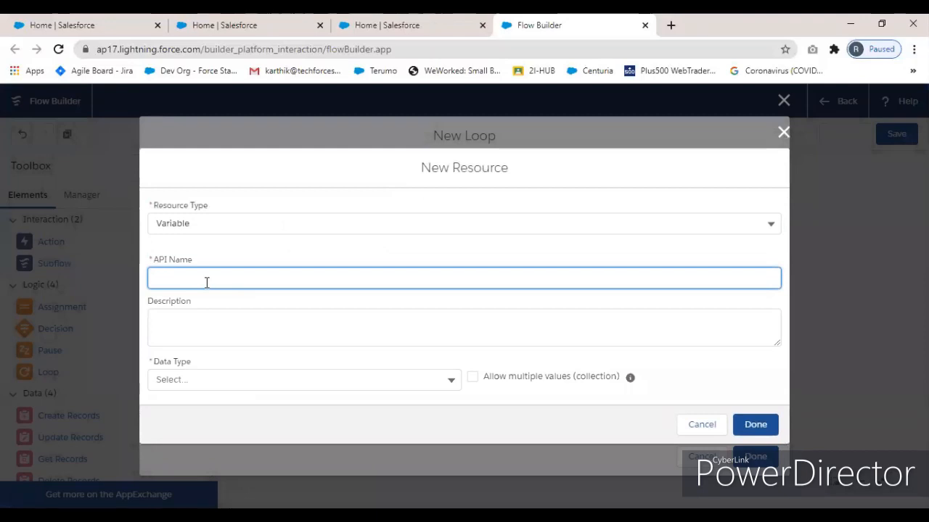
type("GetContactID")
- Set the GetContactID variable to the Record data type with the Contact object, then finish the variable and the Loop element
left_click(275, 379)
left_click(196, 173)
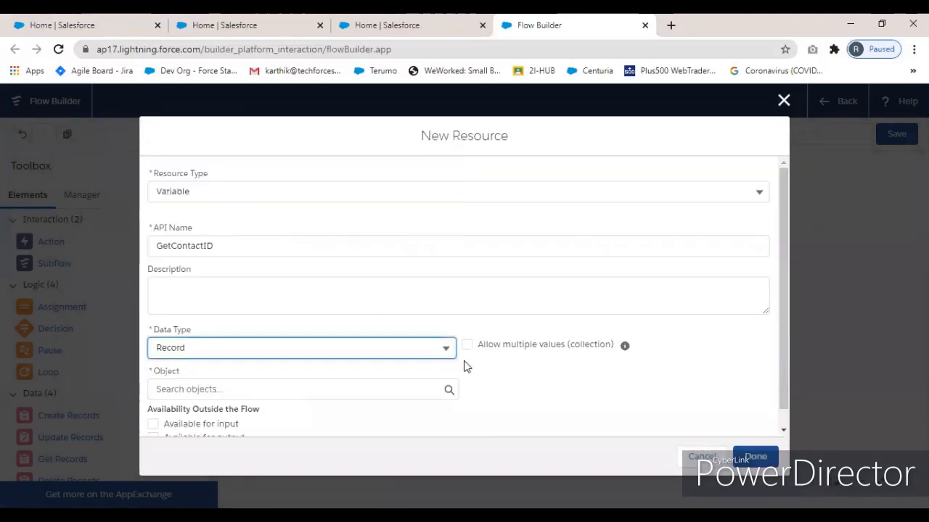
scroll(508, 341, "down", 1)
left_click(219, 369)
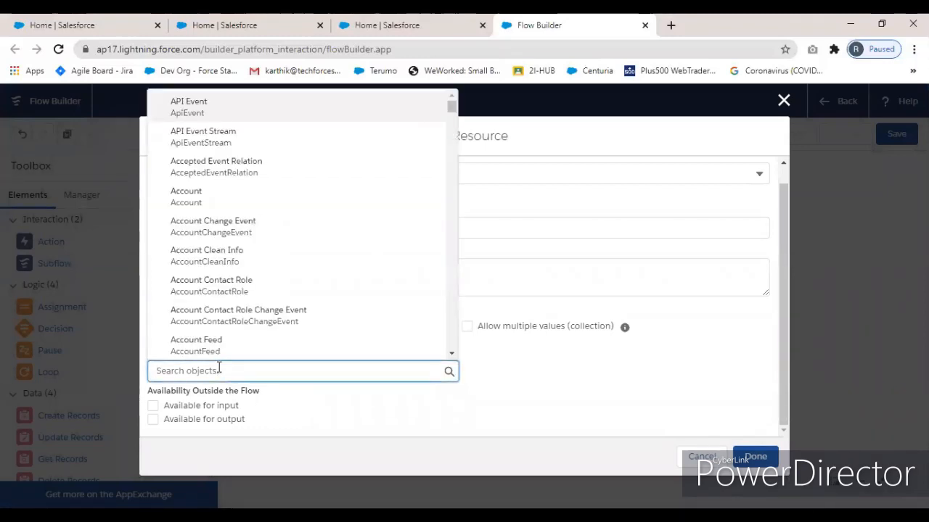
type("cont")
left_click(206, 252)
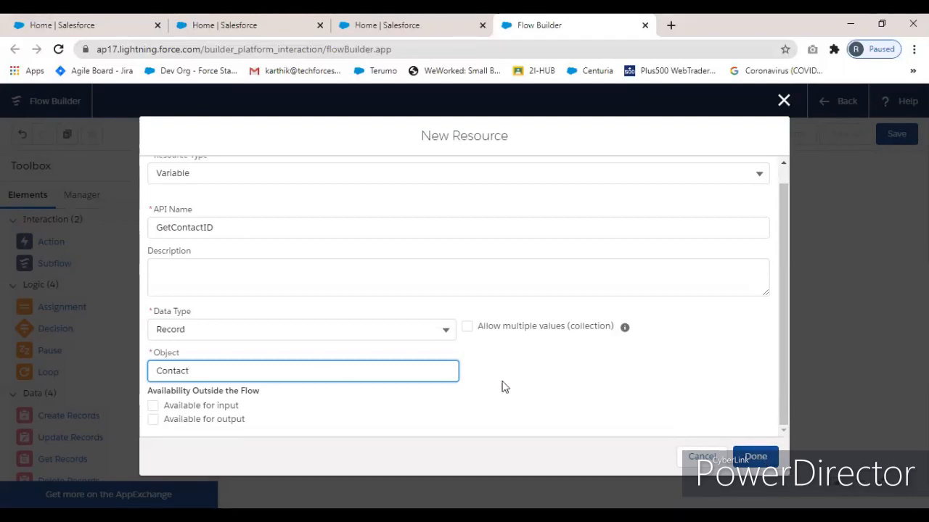
left_click(755, 457)
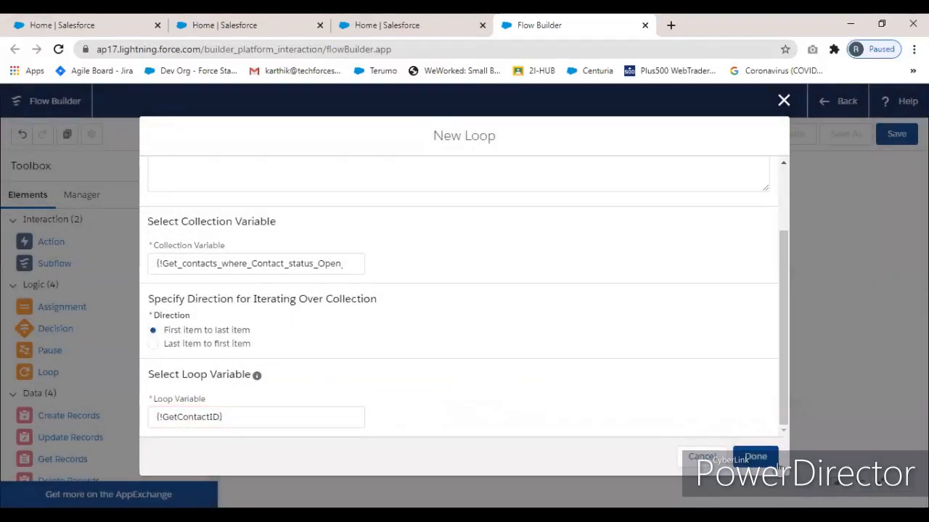
left_click(755, 457)
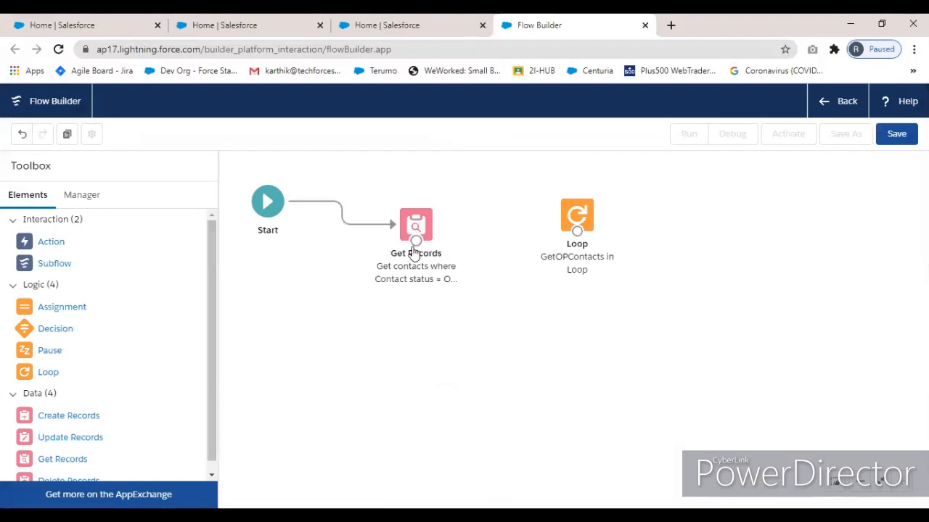
- Connect the Get Records element to the Loop and add an Assignment element labelled "Store the Contact"
left_click_drag(415, 242, 576, 216)
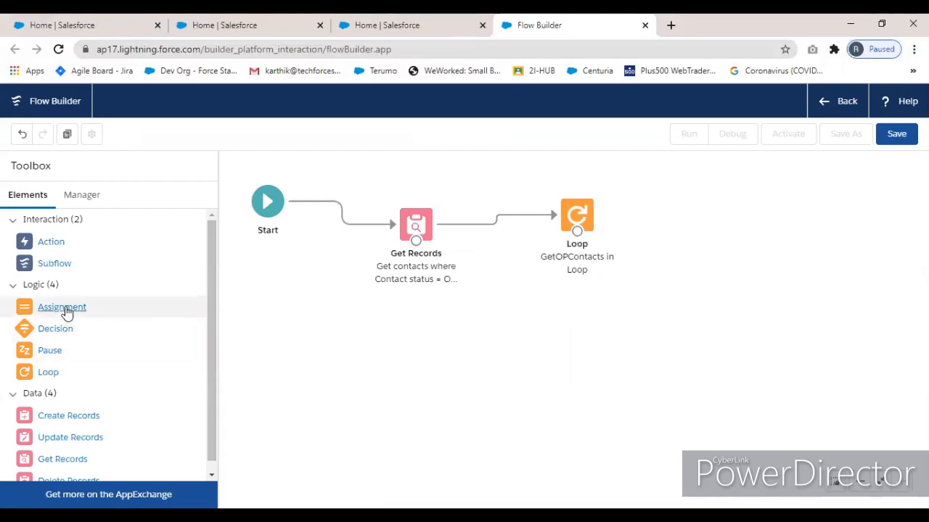
left_click_drag(66, 310, 688, 220)
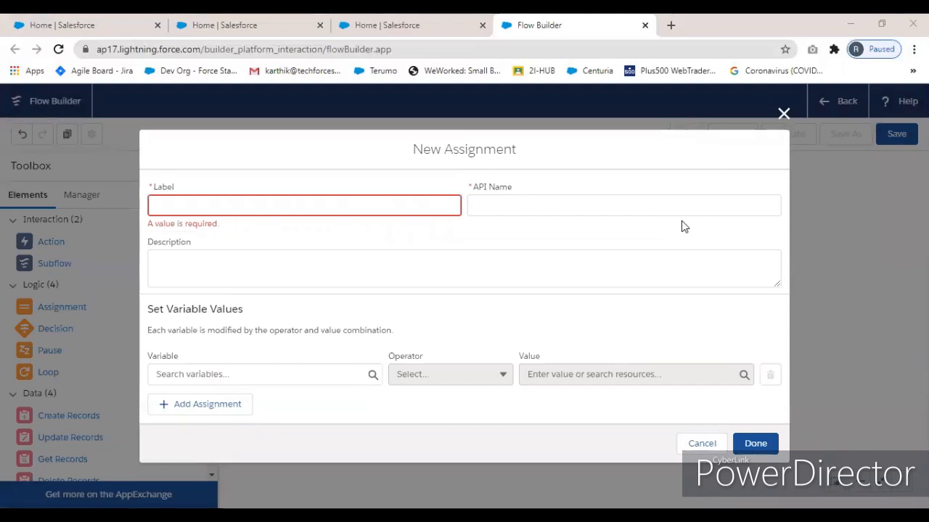
type("Store the Contact")
left_click(439, 227)
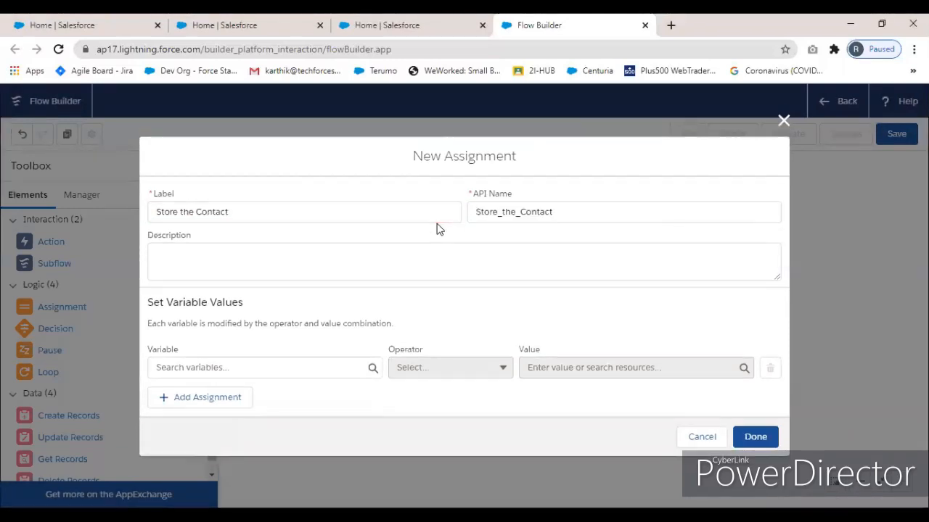
- Create a Text variable with the API name Contact_Id as the variable the assignment sets
left_click(225, 369)
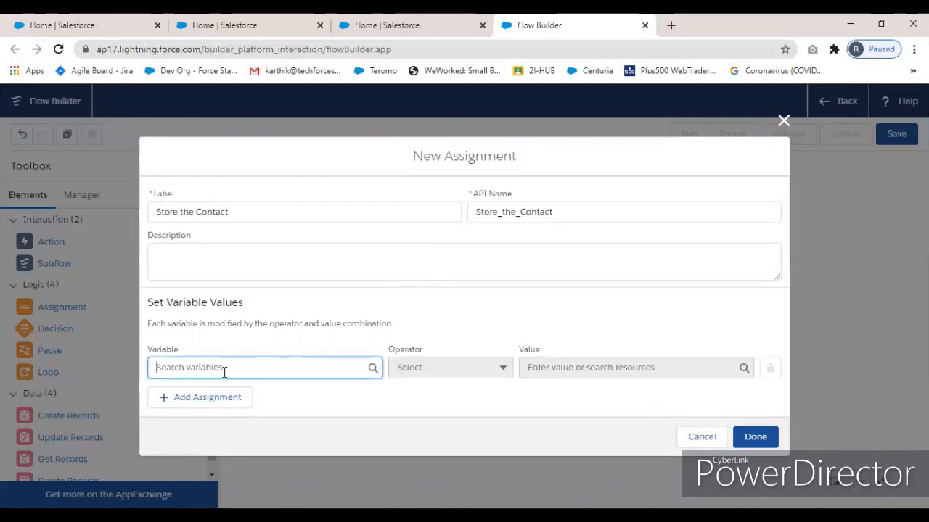
left_click(234, 143)
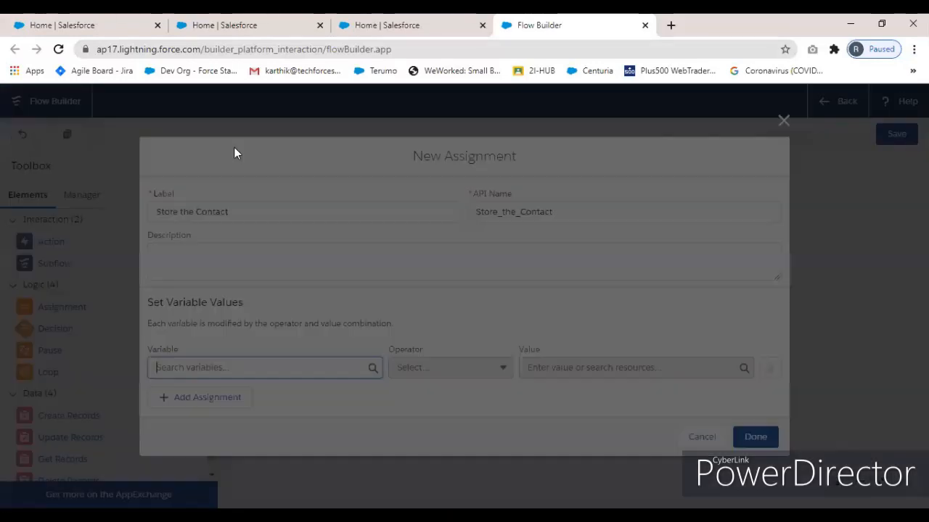
left_click(192, 250)
left_click(185, 277)
left_click(181, 279)
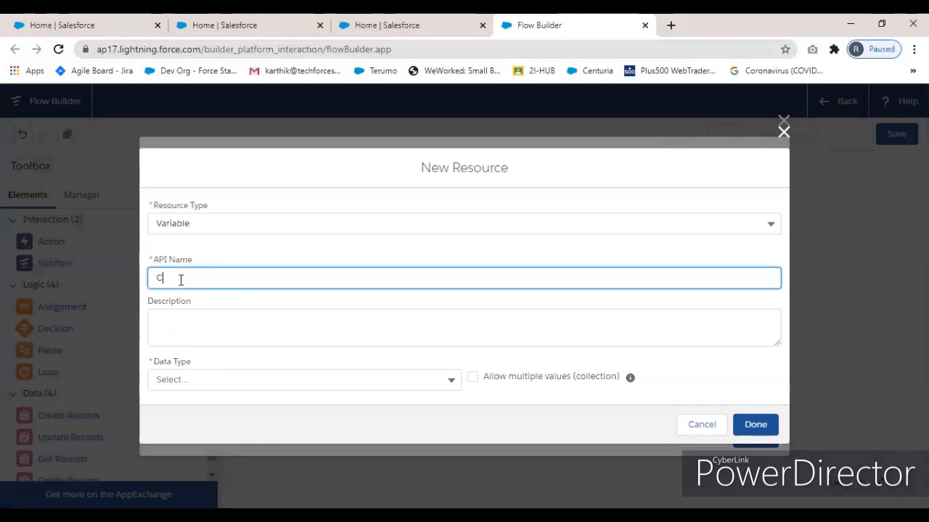
type("Contact_Id")
left_click(307, 381)
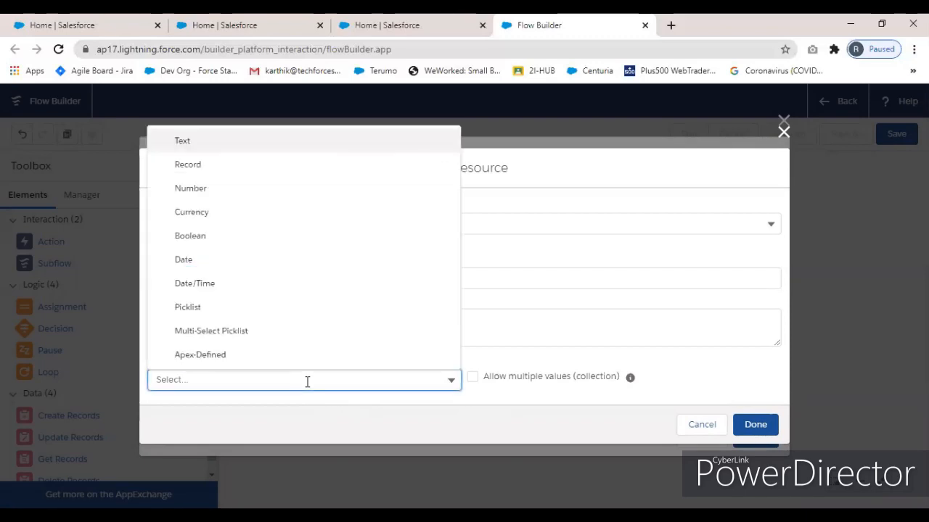
left_click(194, 147)
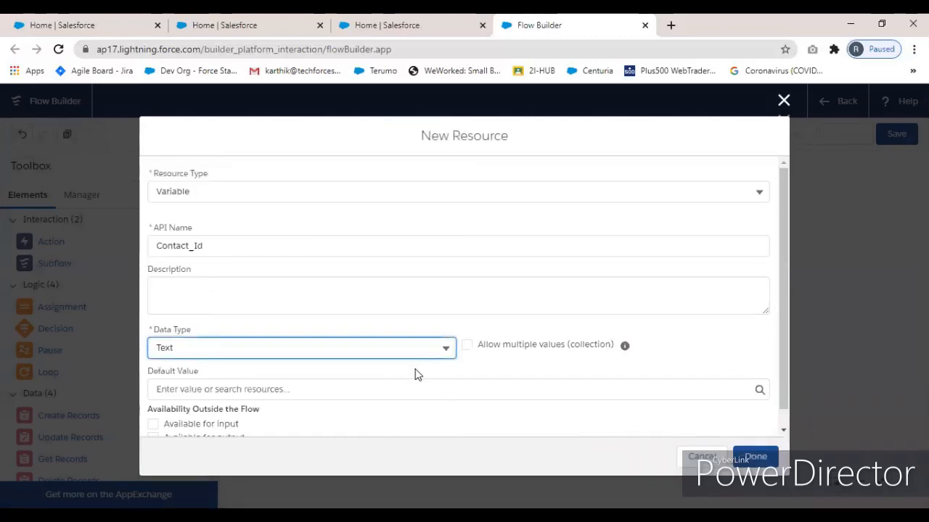
scroll(414, 341, "down", 1)
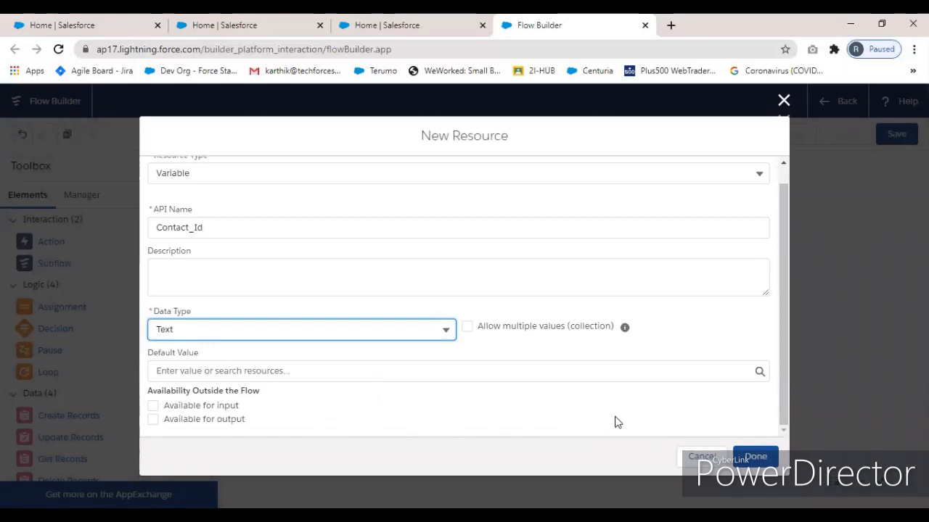
left_click(751, 455)
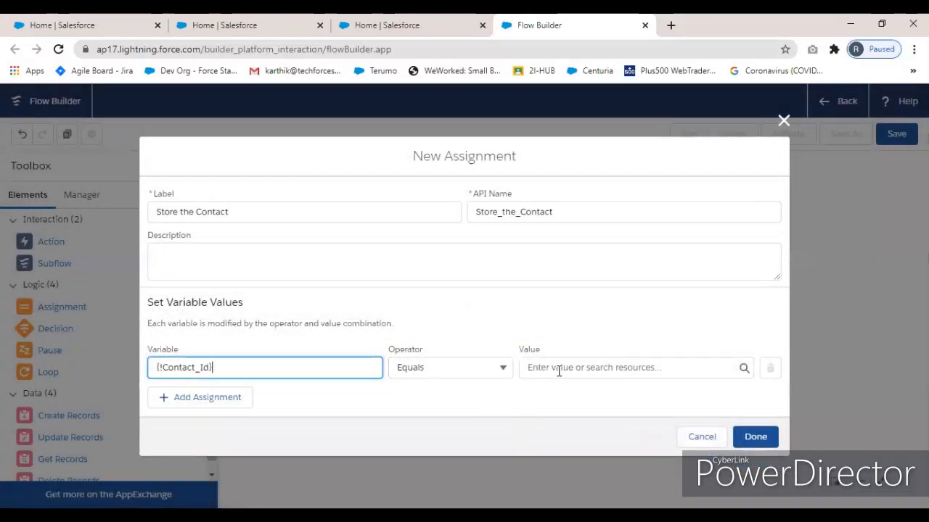
- Set the assignment's value to the Id field of GetContactID and finish the Assignment element
left_click(563, 368)
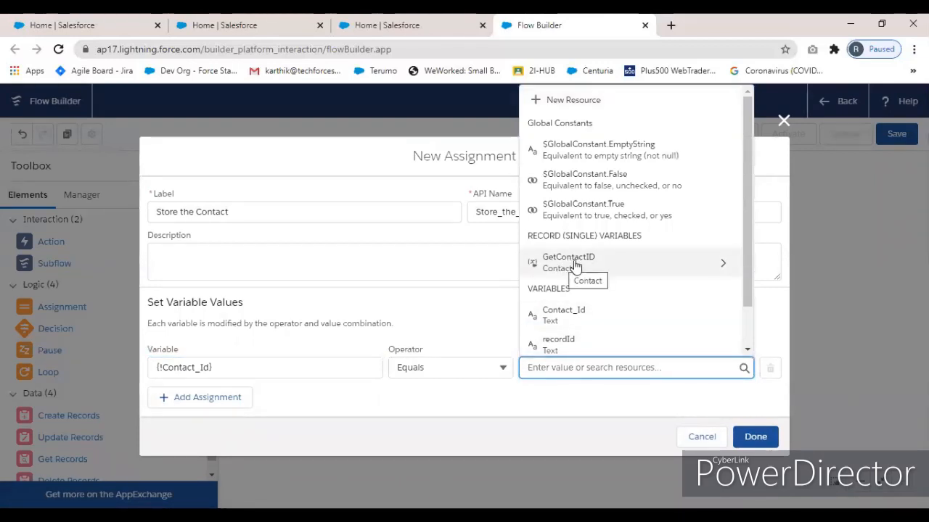
left_click(722, 266)
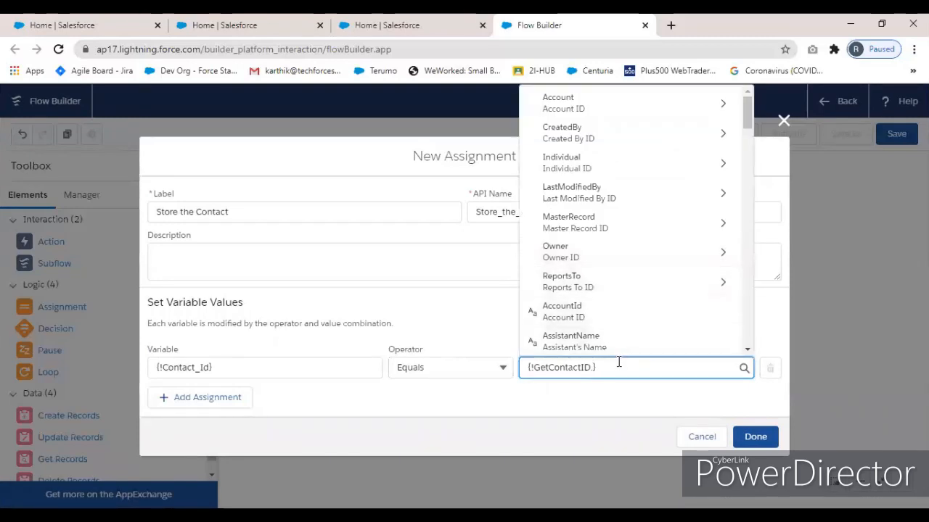
type("id")
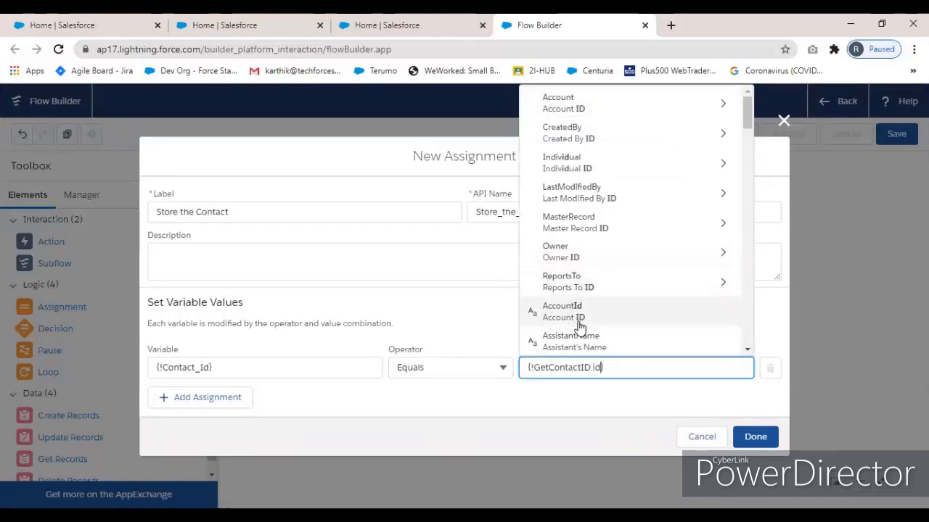
scroll(643, 333, "down", 1)
scroll(643, 333, "down", 7)
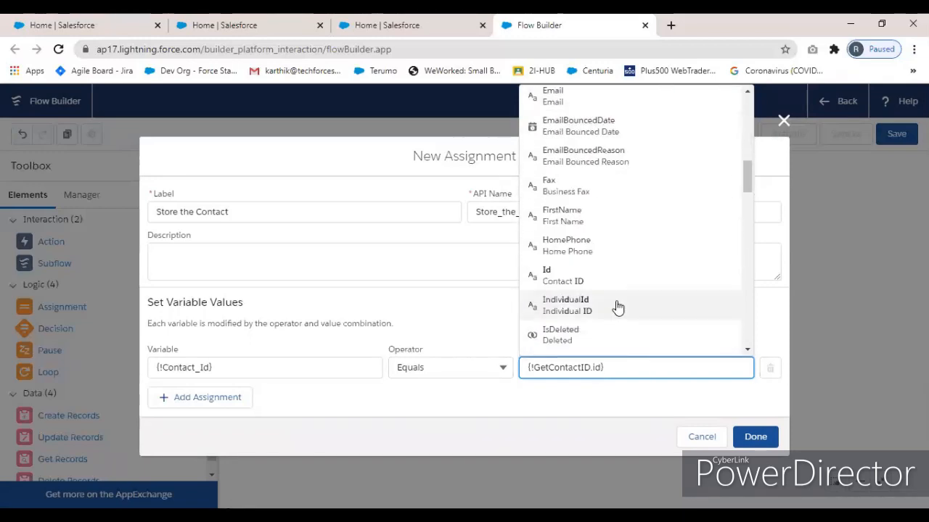
left_click(578, 278)
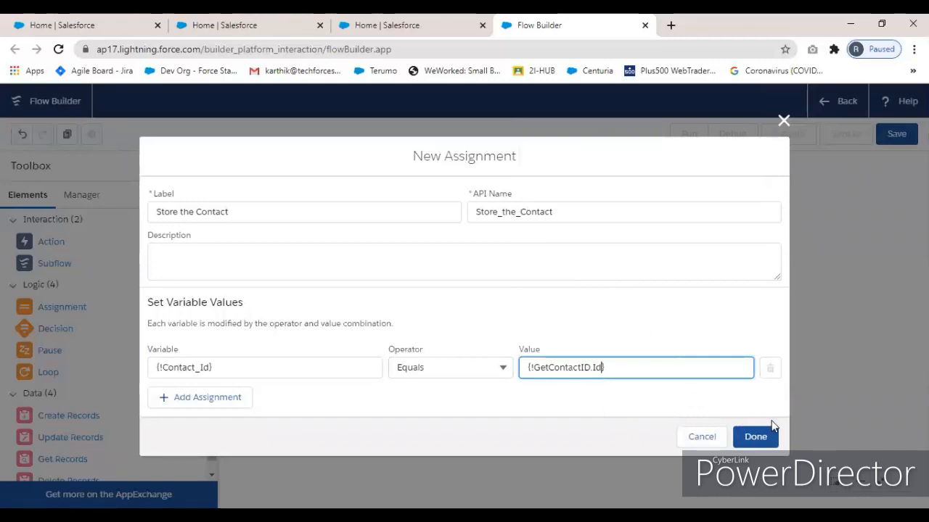
left_click(756, 437)
- Connect the Loop to the Assignment and add an Update Records element labelled "Update contacts where Contact status = Open and Progress"
left_click_drag(578, 232, 725, 242)
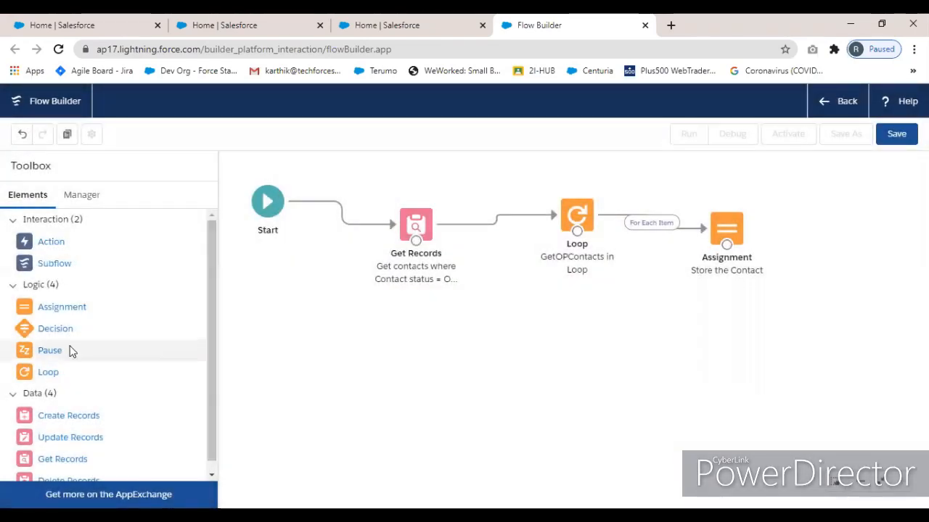
scroll(81, 412, "down", 1)
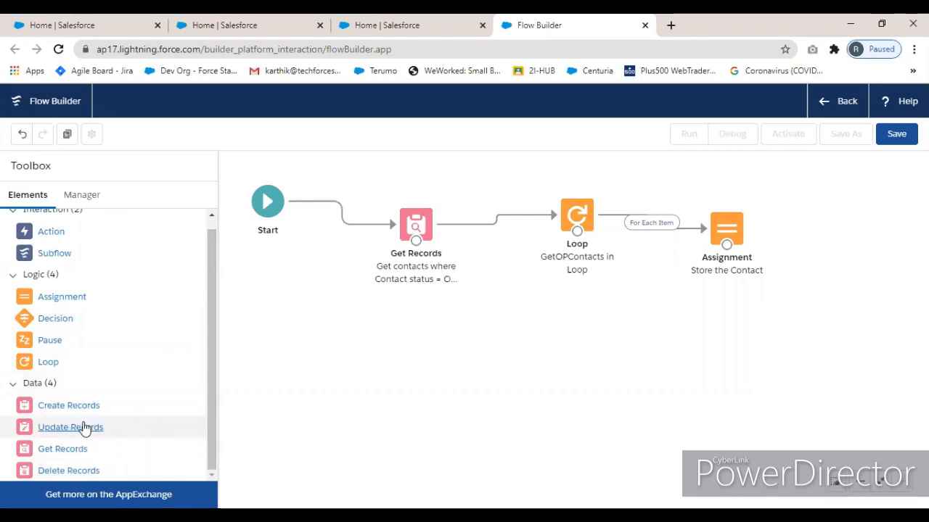
left_click(84, 428)
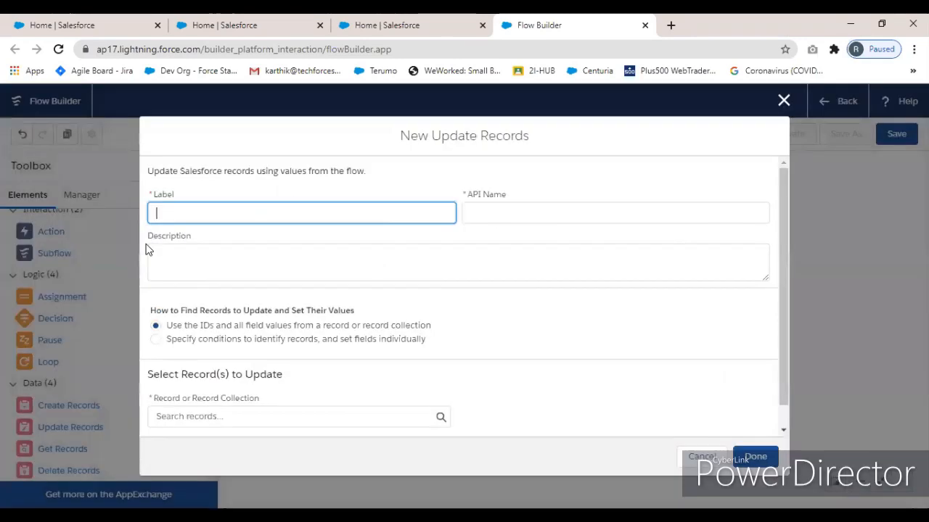
left_click(185, 245)
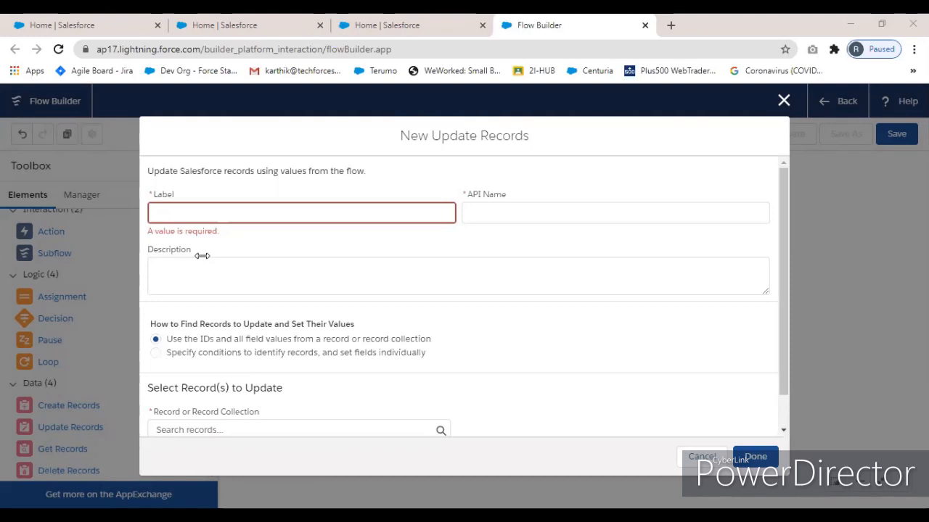
key("alt+Tab")
type("Update contacts where Contact status = Open and Progress")
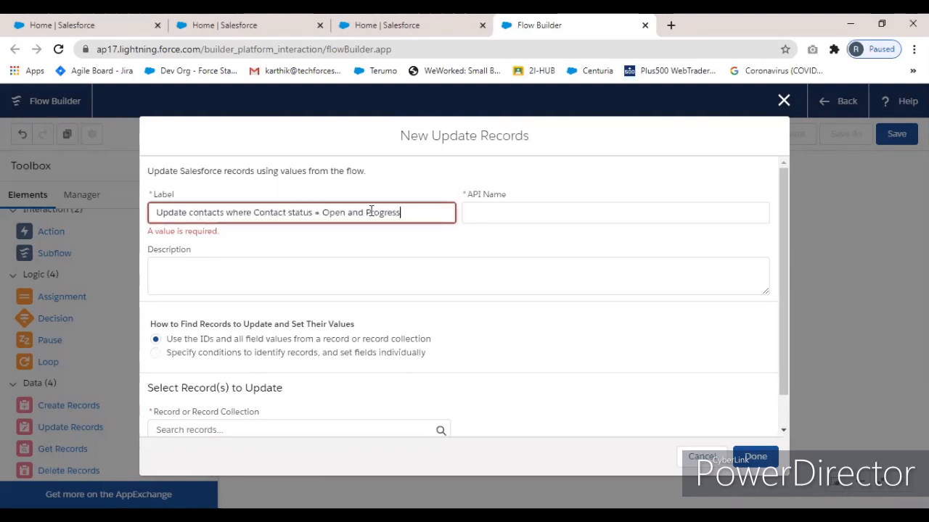
left_click(444, 241)
- Set the update to specify conditions and set fields individually, with Contact as the object
scroll(505, 331, "down", 1)
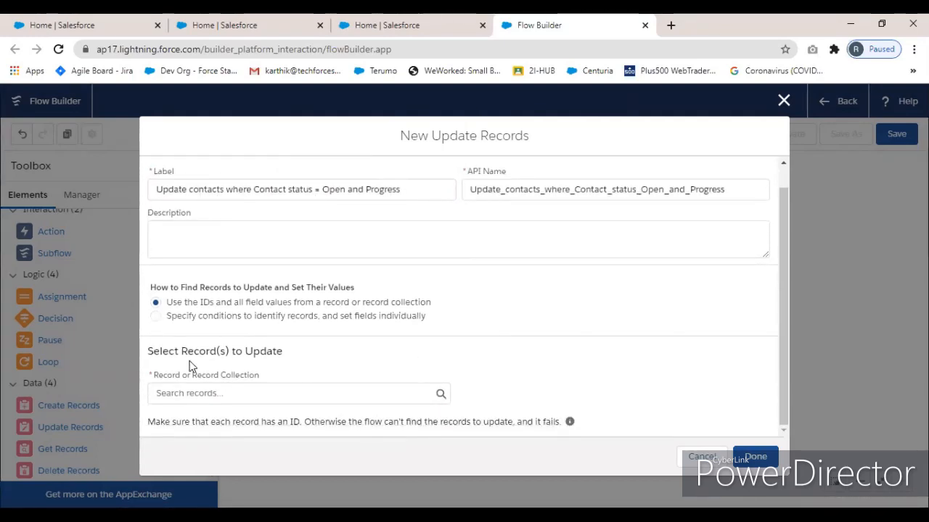
left_click(156, 317)
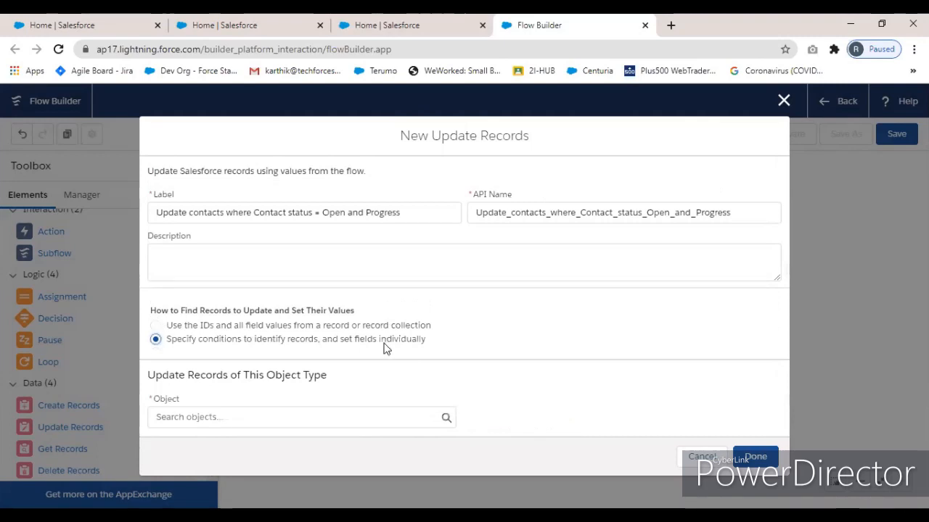
left_click(303, 411)
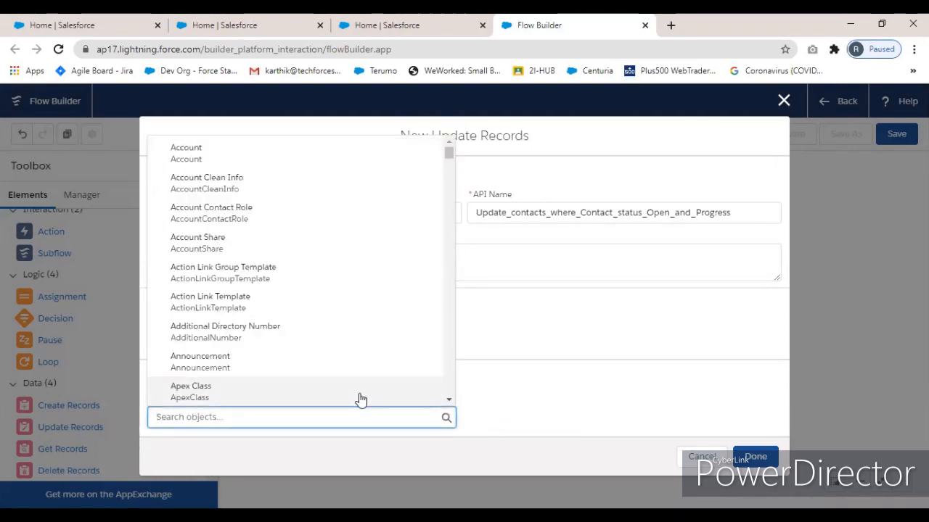
type("cont")
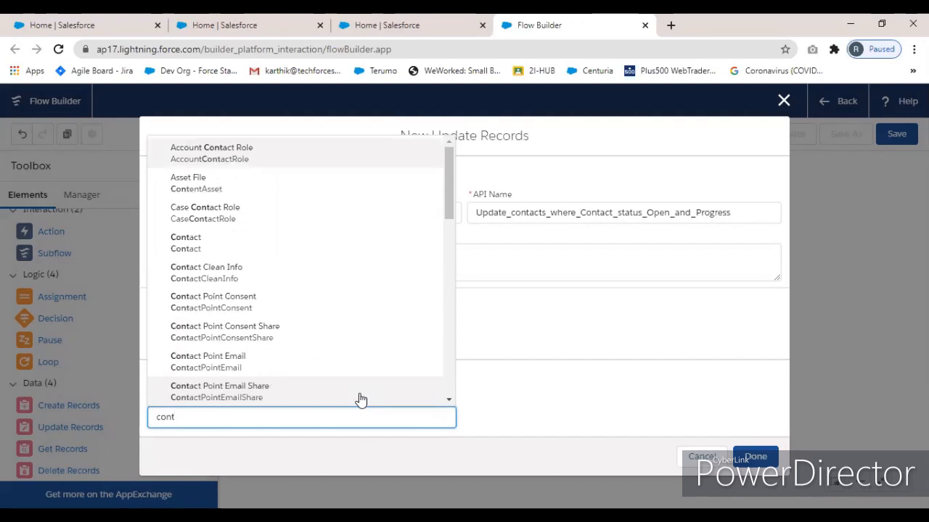
left_click(235, 245)
- Filter the contact records to update with the condition Id Equals {!Contact_Id}
scroll(487, 379, "down", 2)
scroll(482, 379, "down", 2)
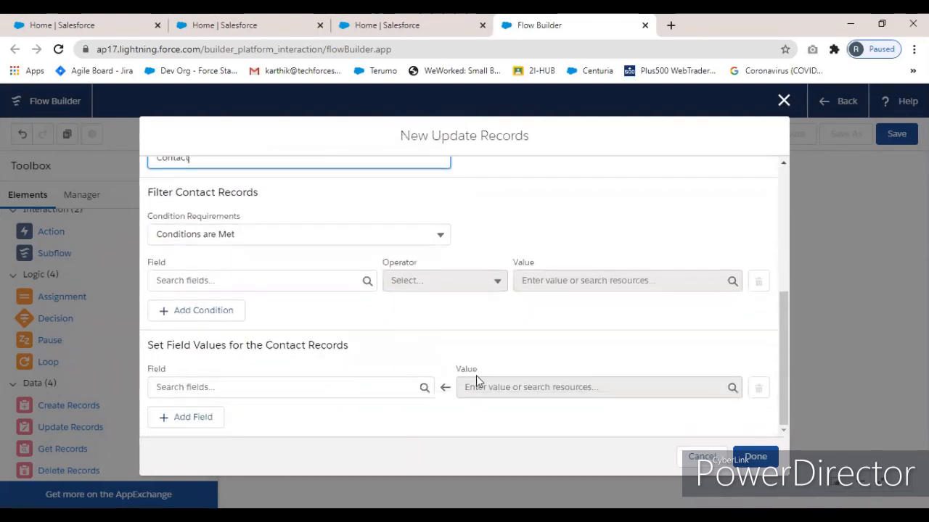
left_click(286, 280)
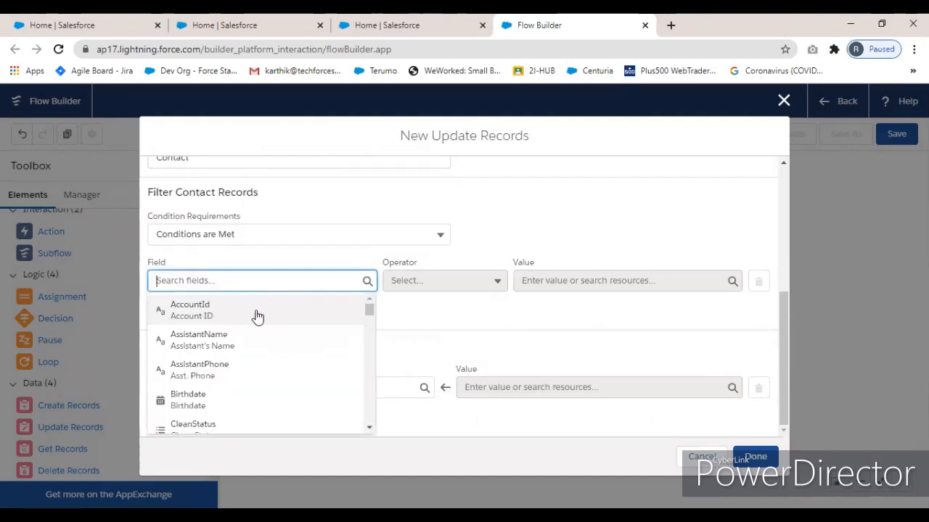
type("c")
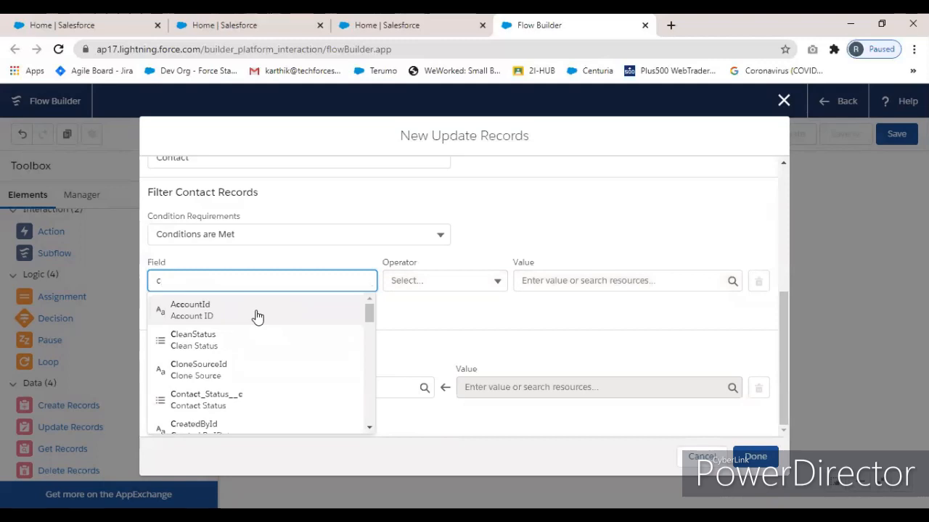
key("BackSpace")
type("id")
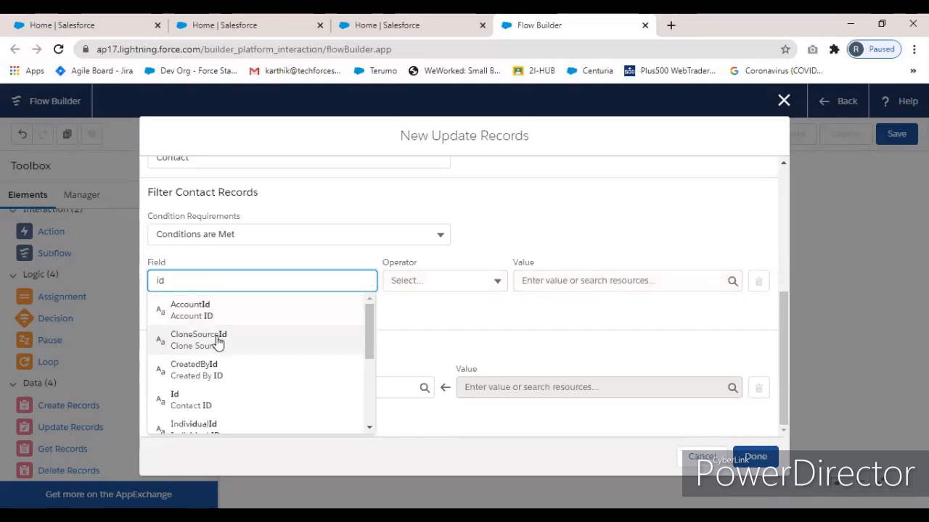
left_click(201, 405)
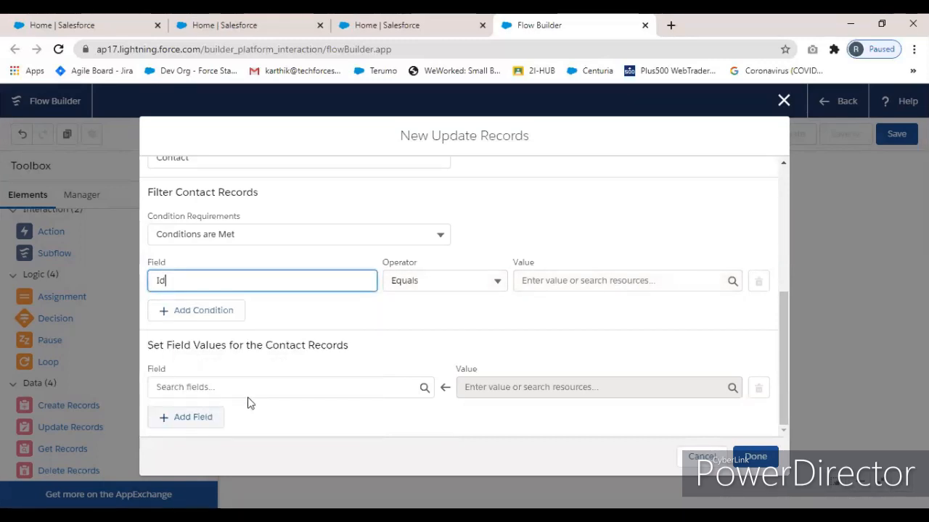
left_click(599, 281)
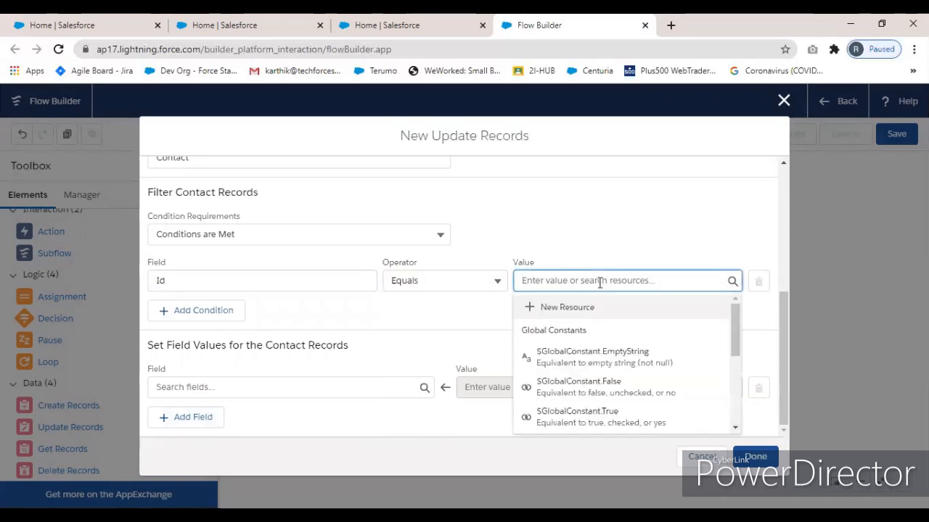
type("con")
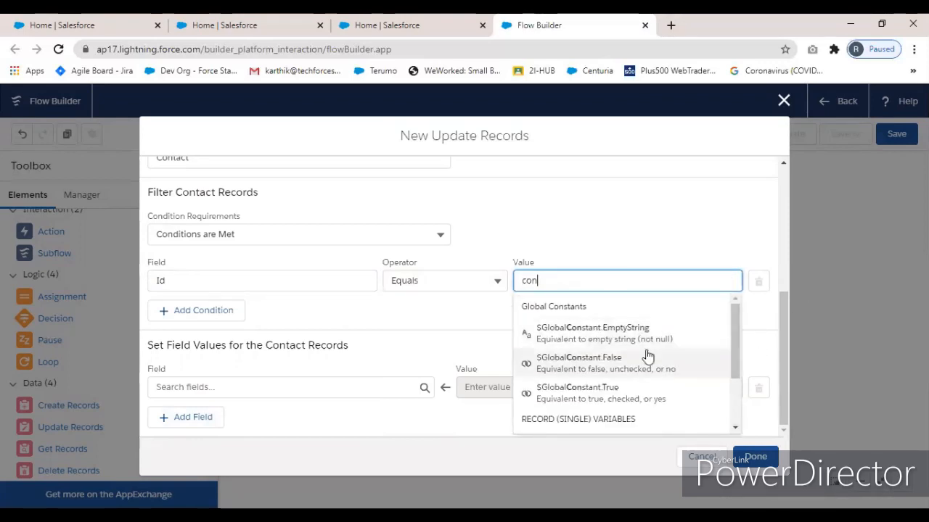
scroll(643, 356, "down", 2)
left_click(616, 411)
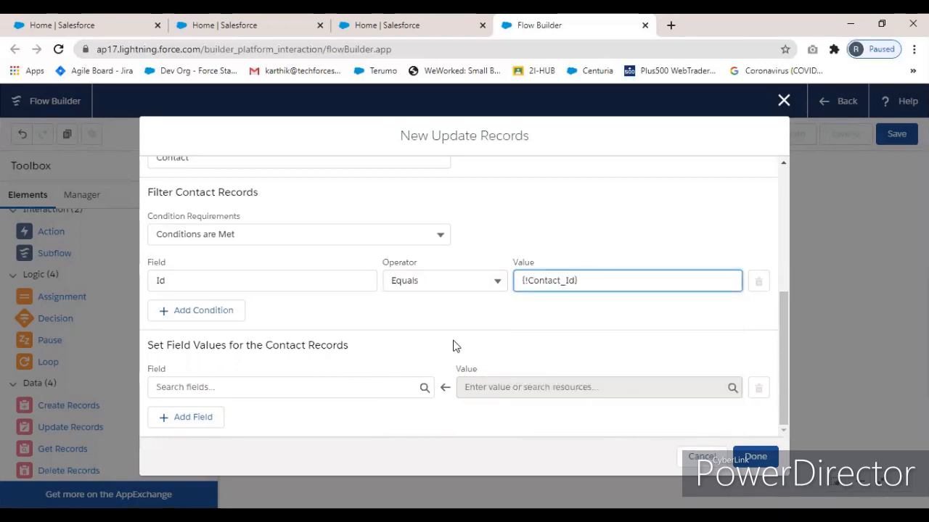
- Set the Contact_Status__c field to Pause for the matching contacts and finish the Update Records element
left_click(350, 387)
type("cont")
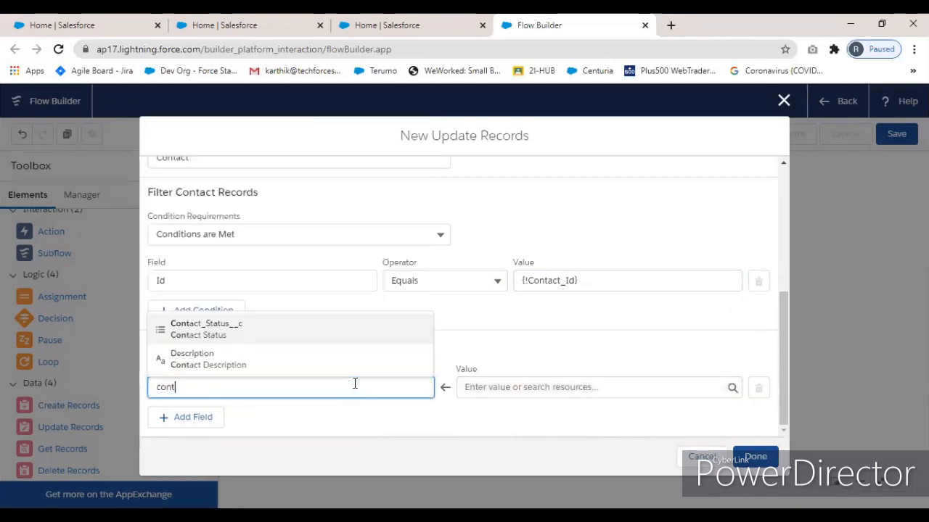
left_click(312, 326)
left_click(492, 389)
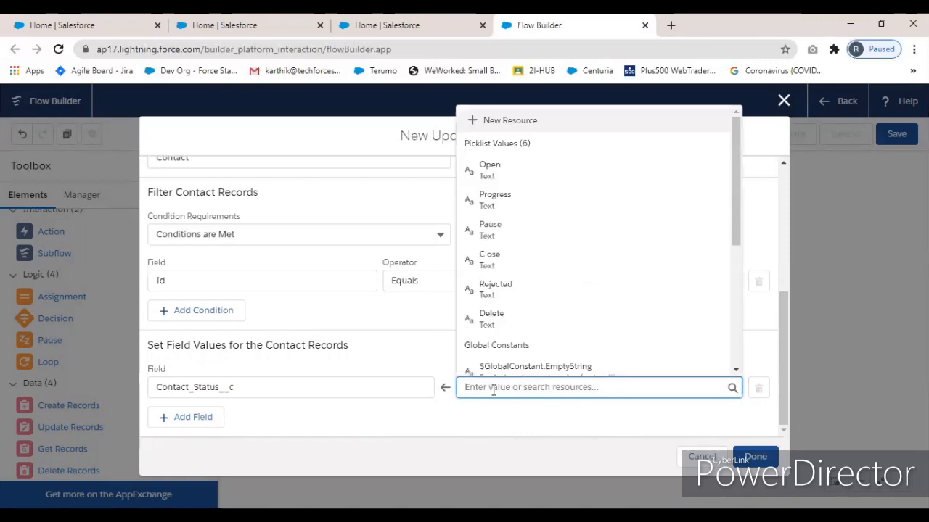
type("paus")
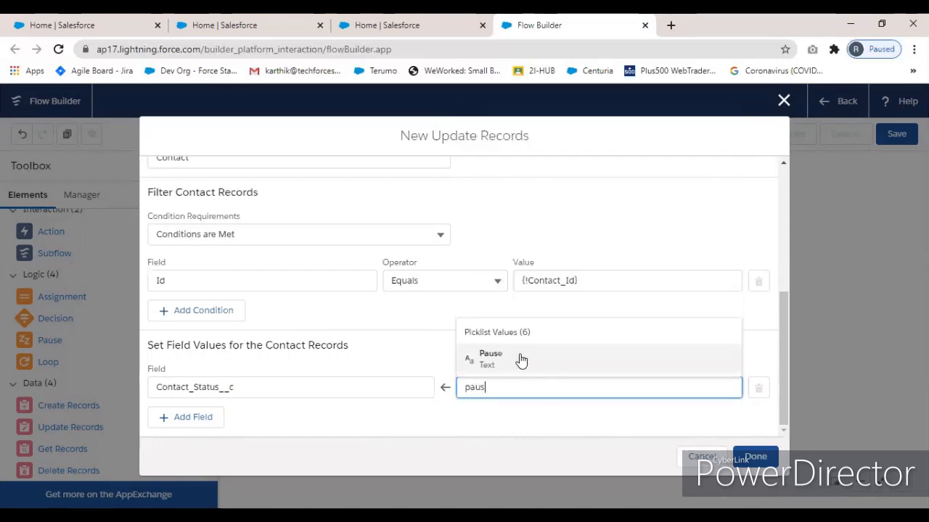
left_click(521, 359)
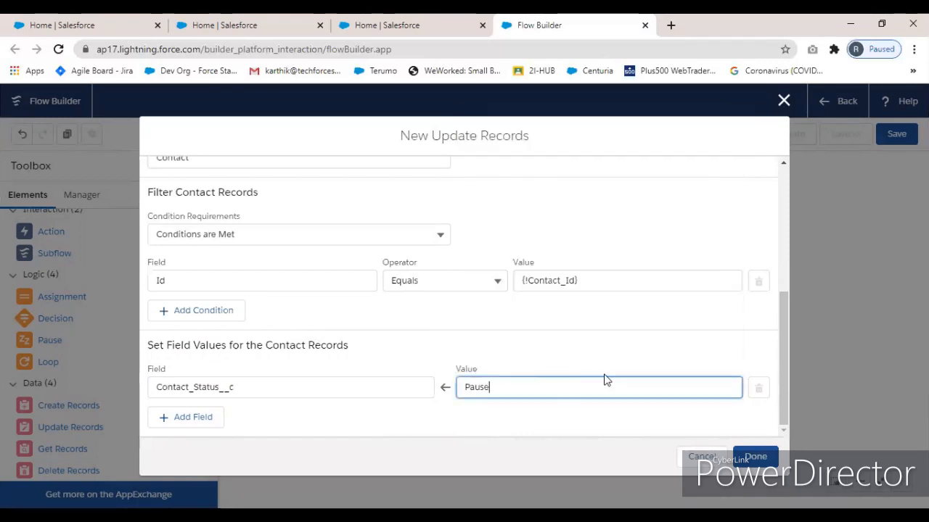
left_click(755, 457)
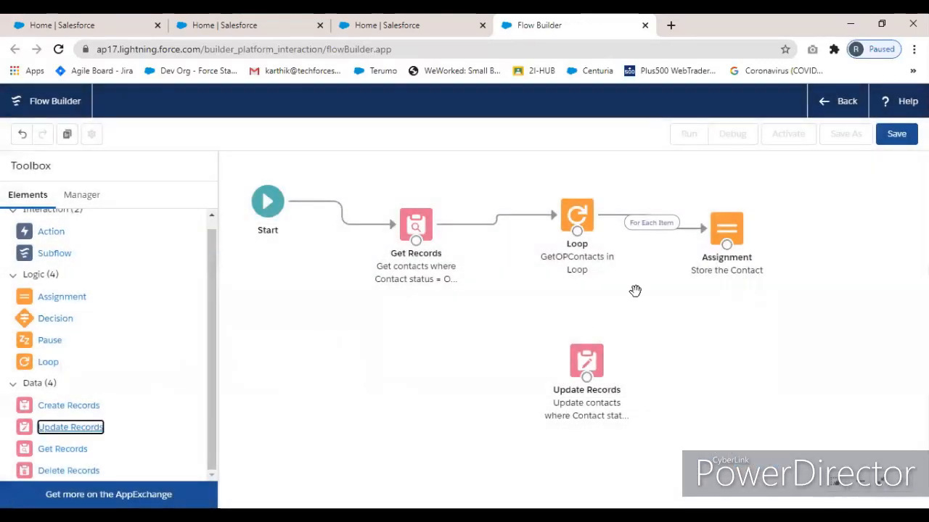
- Connect the Assignment to the Update Records element and route Update Records back to the Loop
left_click_drag(726, 244, 580, 232)
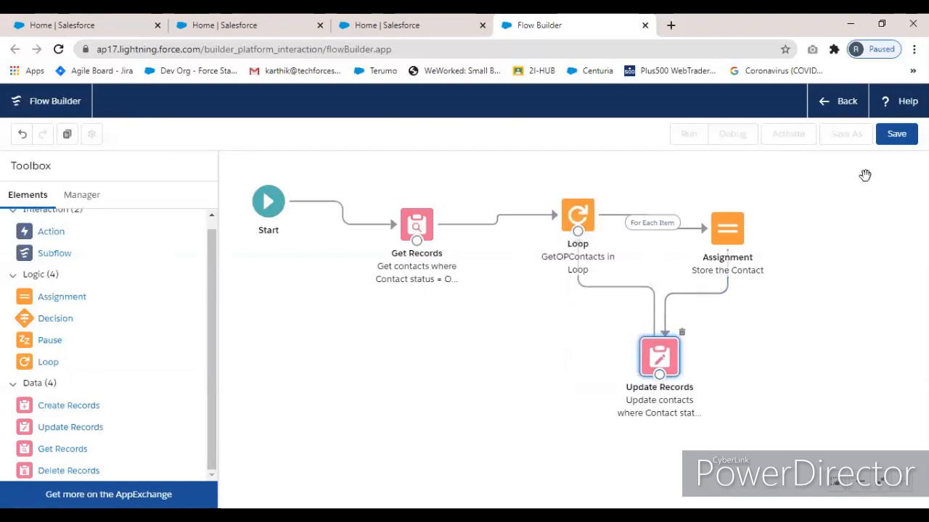
- Save the flow with the label "How to Update the child record with condition" and activate it
left_click(898, 136)
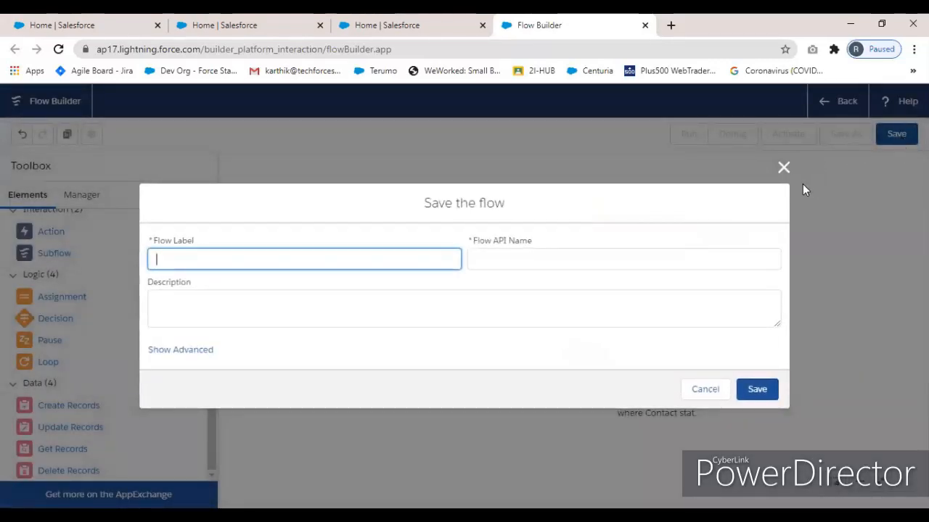
key("alt+Tab")
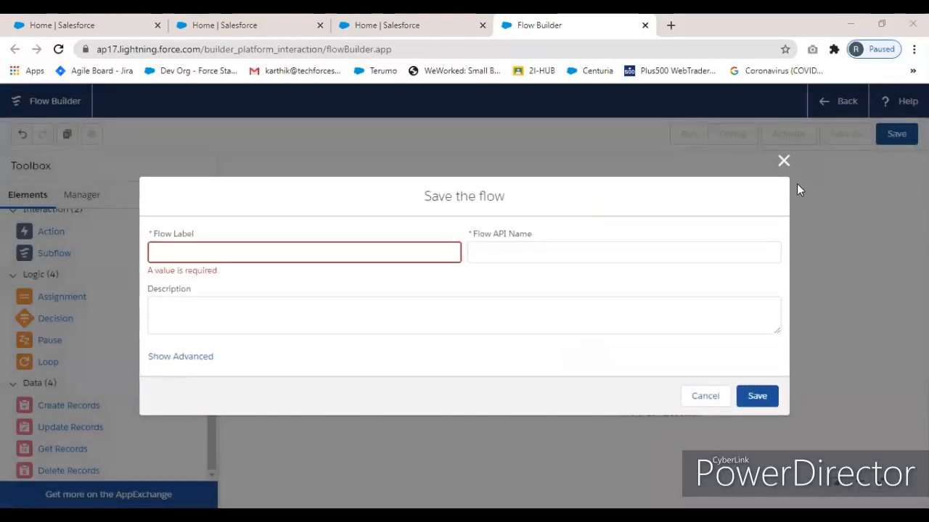
left_click(221, 257)
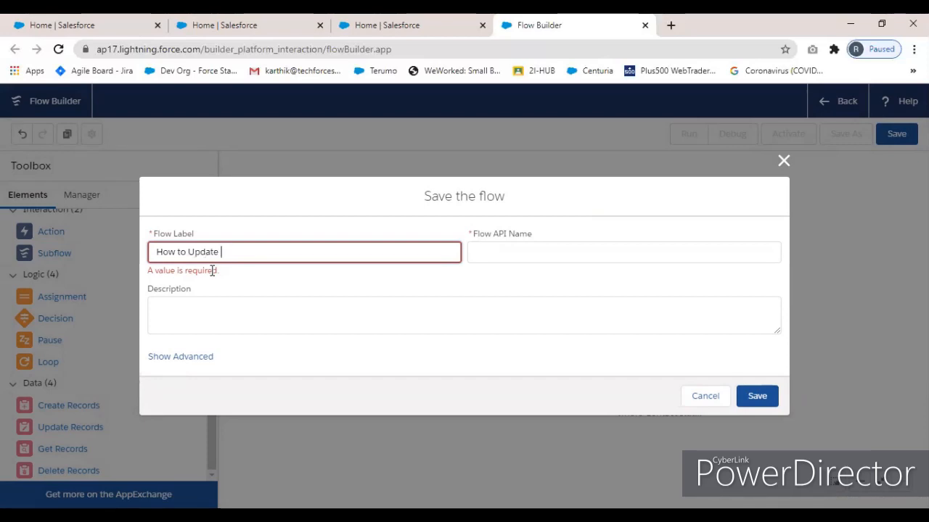
type("the child record with condition")
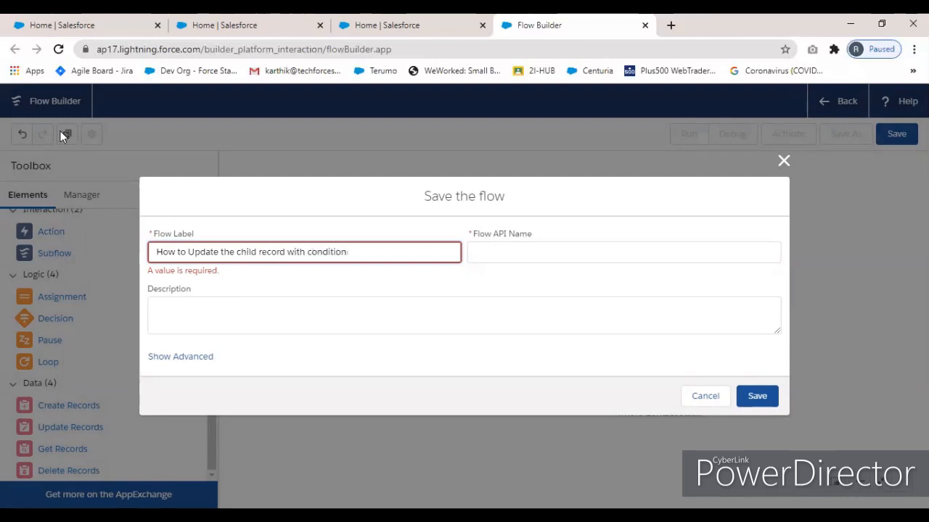
left_click(496, 290)
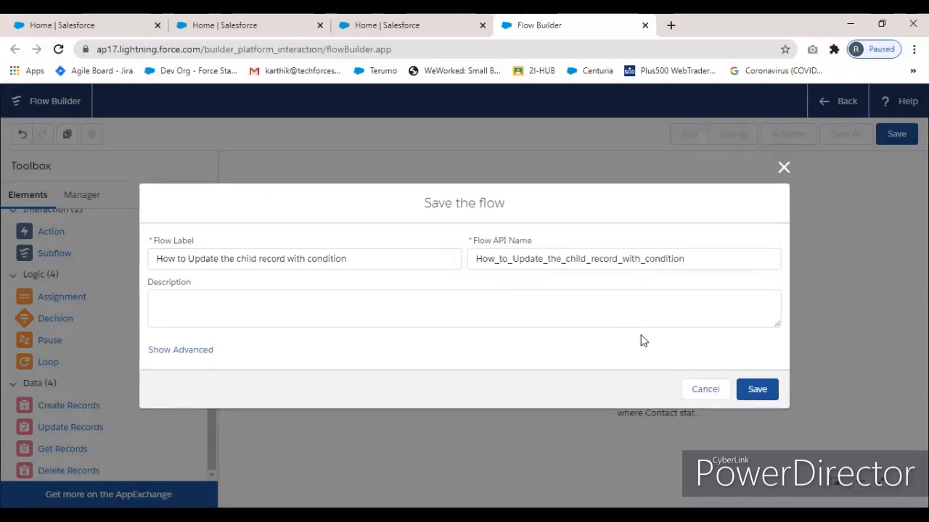
left_click(758, 389)
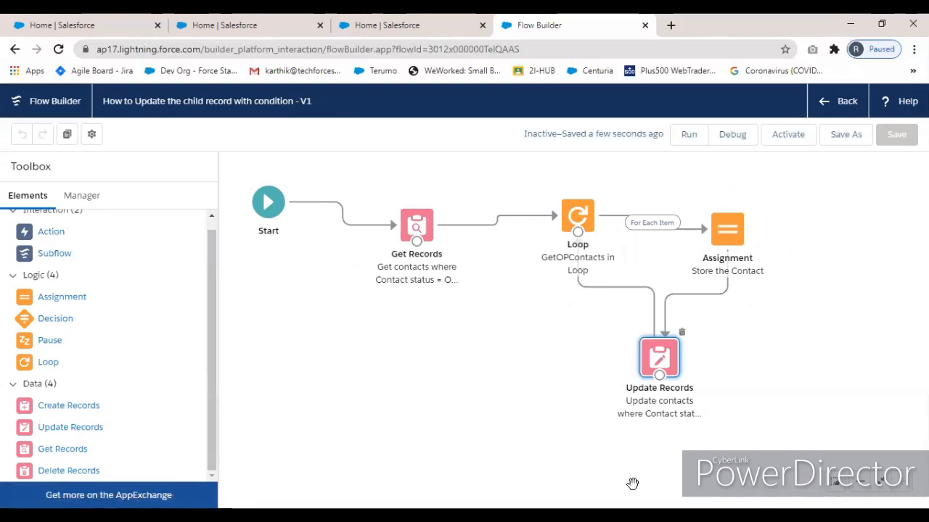
left_click(785, 135)
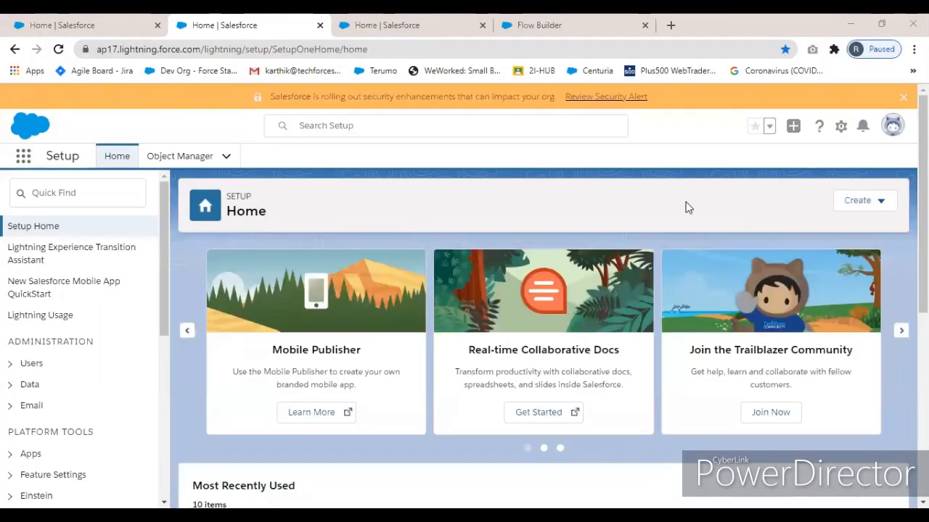
- Open Setup in a new browser tab, find Process Builder and open it in its own tab
left_click(841, 127)
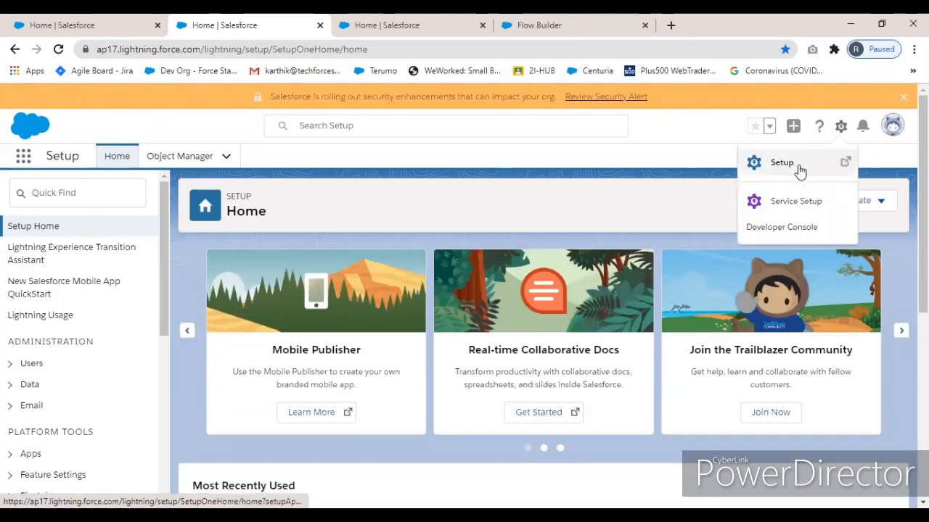
left_click(800, 172)
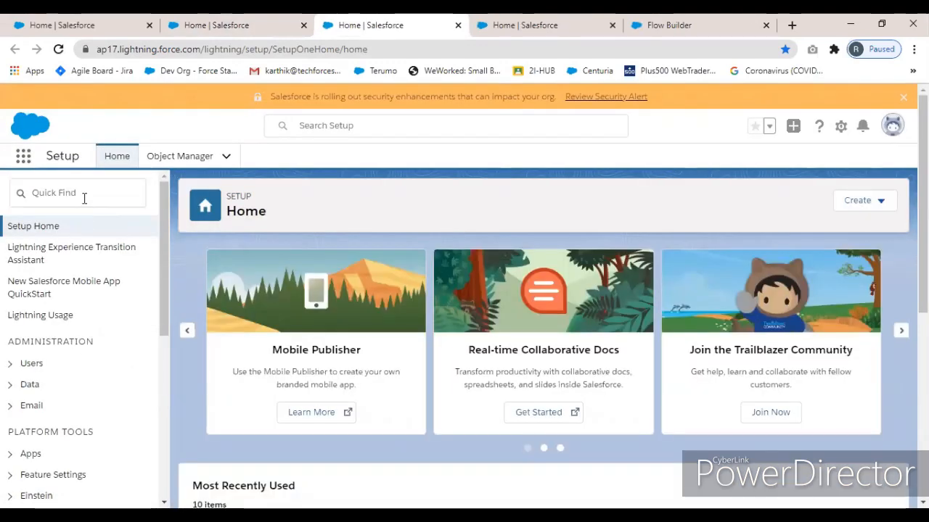
left_click(38, 191)
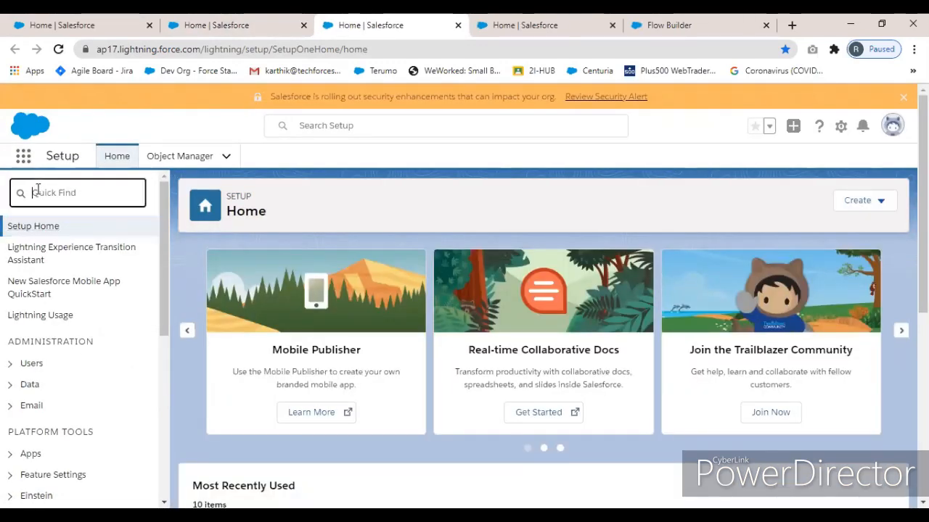
type("F")
type("rocess bui")
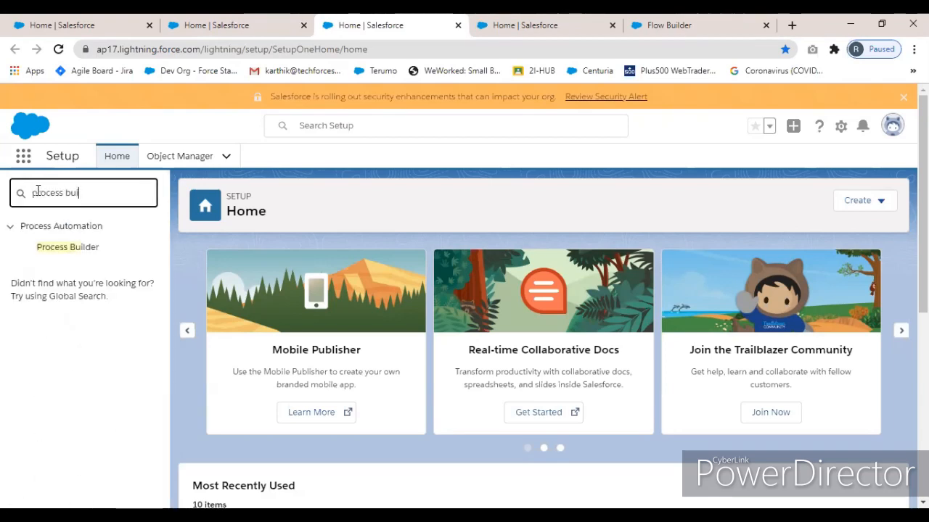
right_click(93, 249)
left_click(123, 257)
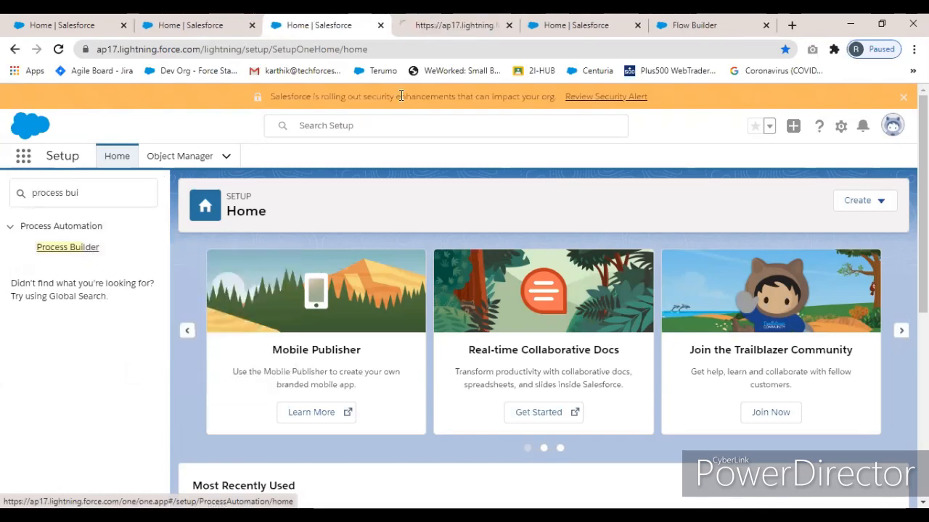
left_click(450, 28)
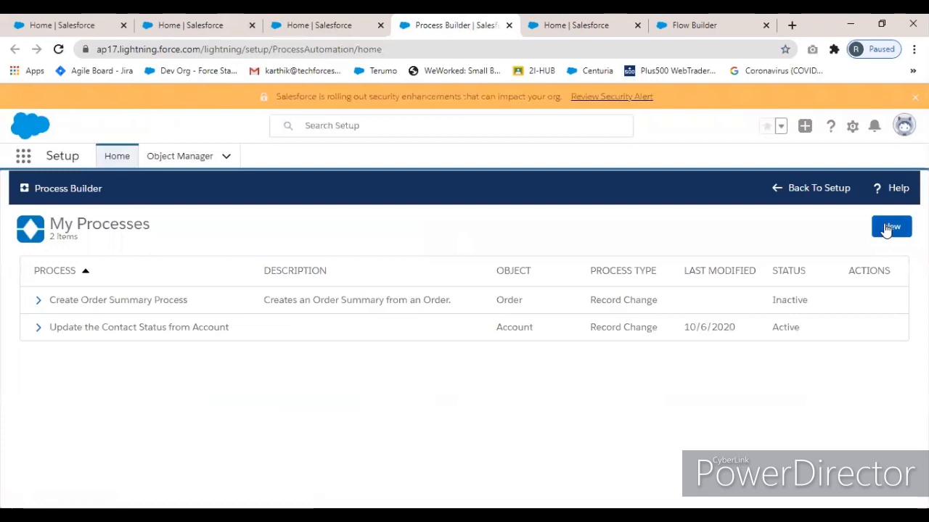
- Create a process named "Update a contact staus from Account by Flow" that starts when a record changes
left_click(886, 229)
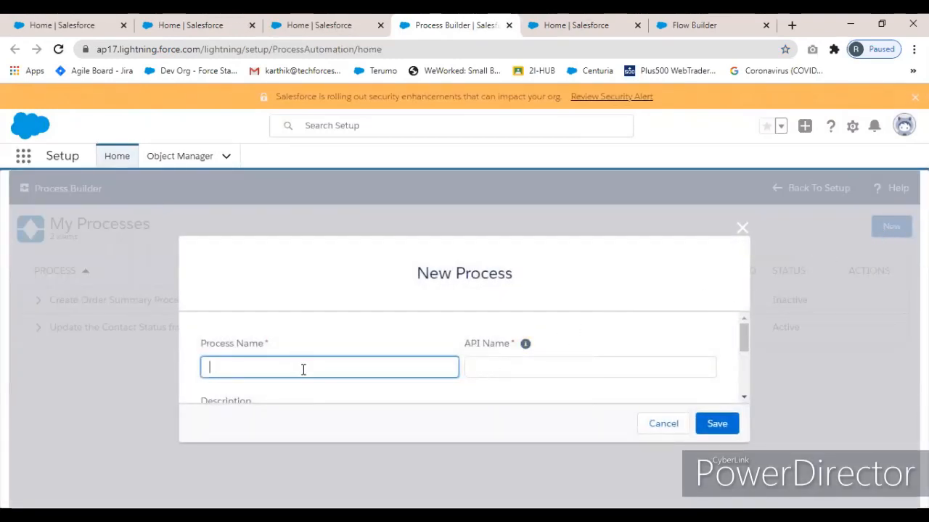
type("Update a contact")
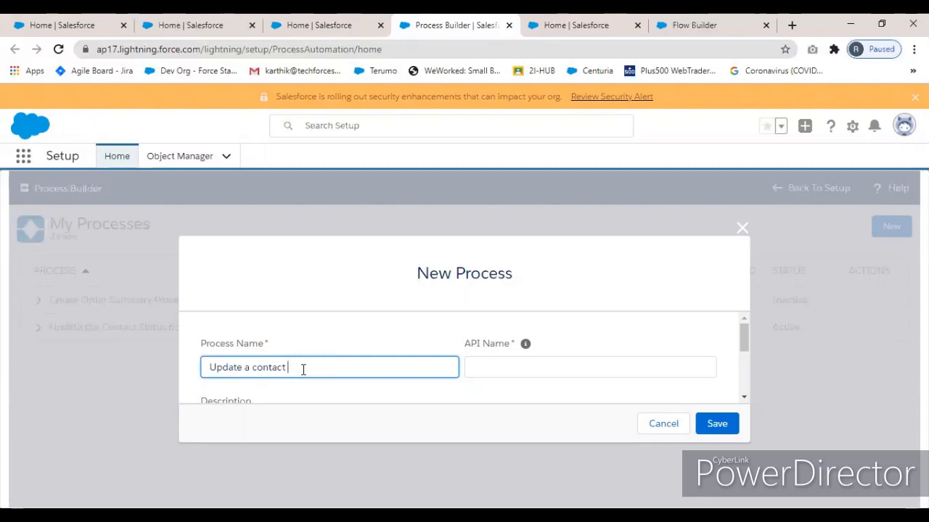
type(" sta")
type("tus from ")
type("A")
type("cco")
type("unt")
type(" by Flow")
key("Tab")
key("Tab")
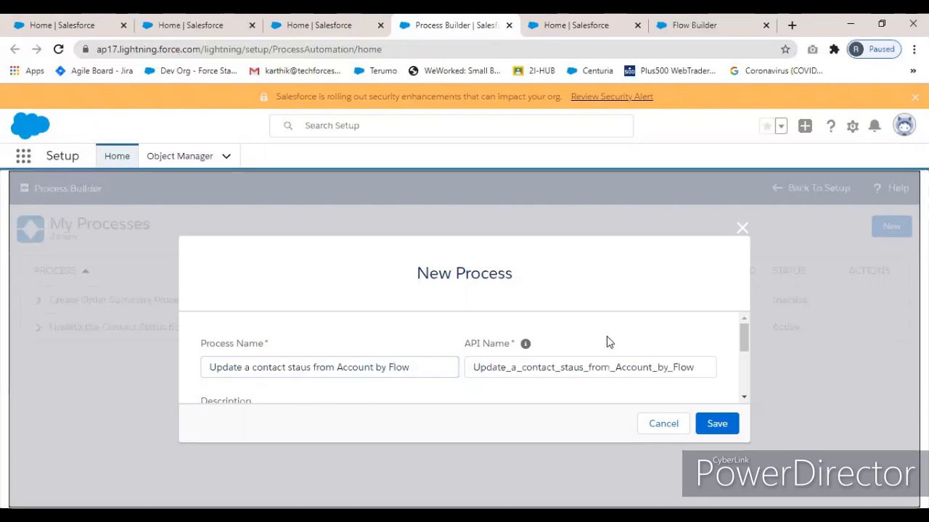
scroll(654, 355, "down", 2)
left_click(549, 355)
left_click(362, 385)
left_click(713, 426)
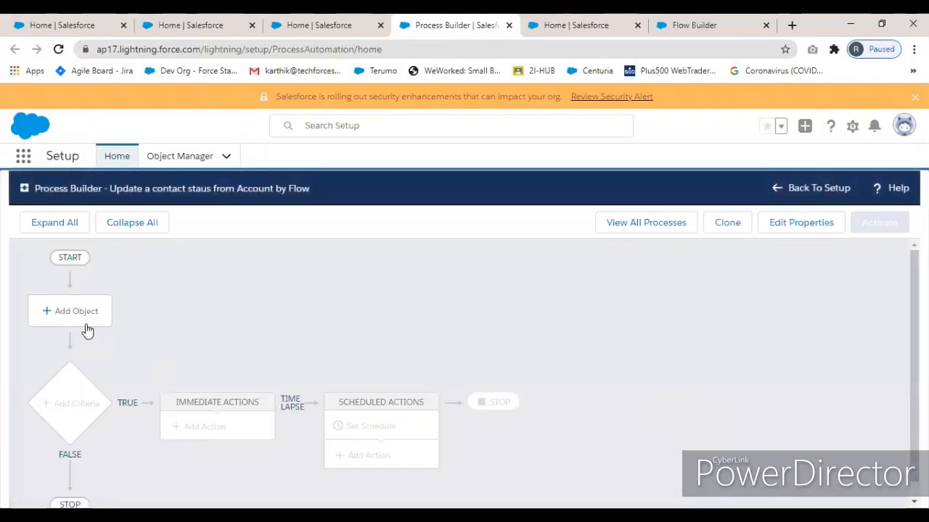
- Set Account as the process's object and start the process when a record is created or edited
left_click(83, 317)
left_click(489, 325)
type("acc")
left_click(501, 349)
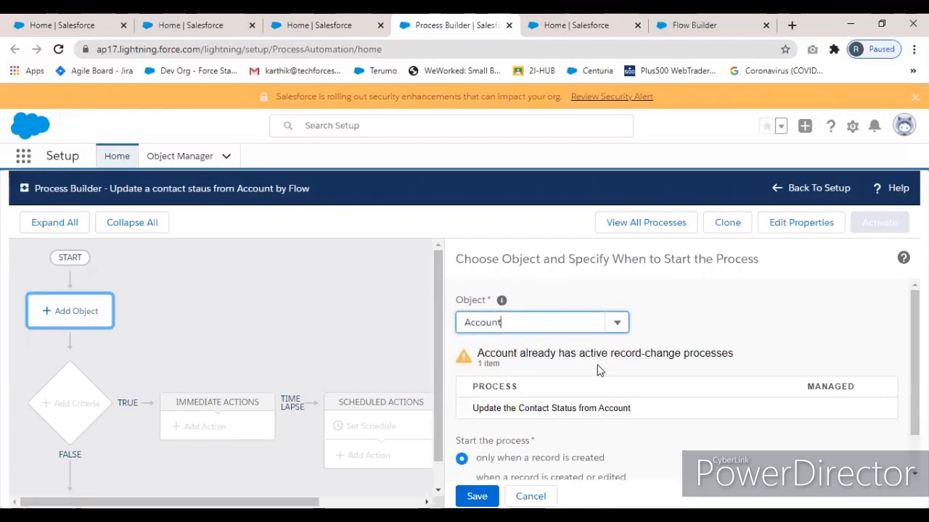
scroll(522, 417, "down", 1)
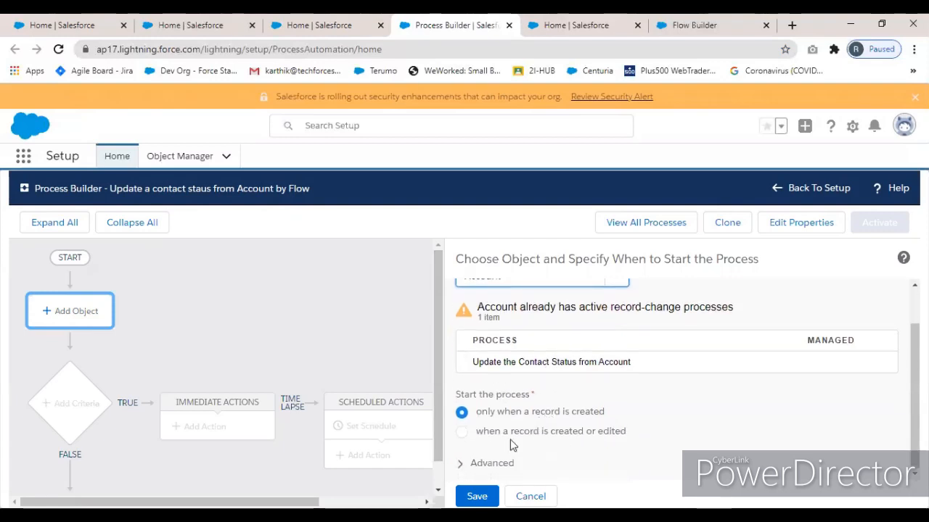
left_click(461, 432)
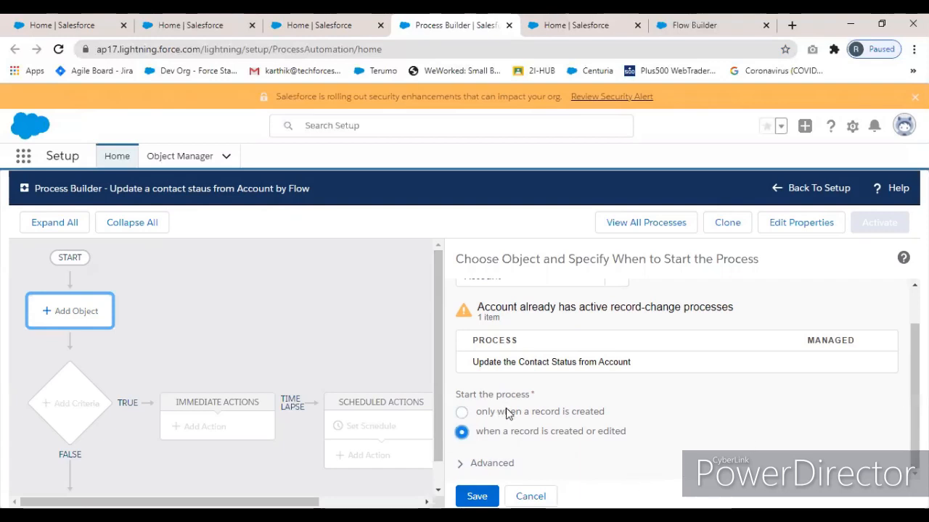
left_click(476, 496)
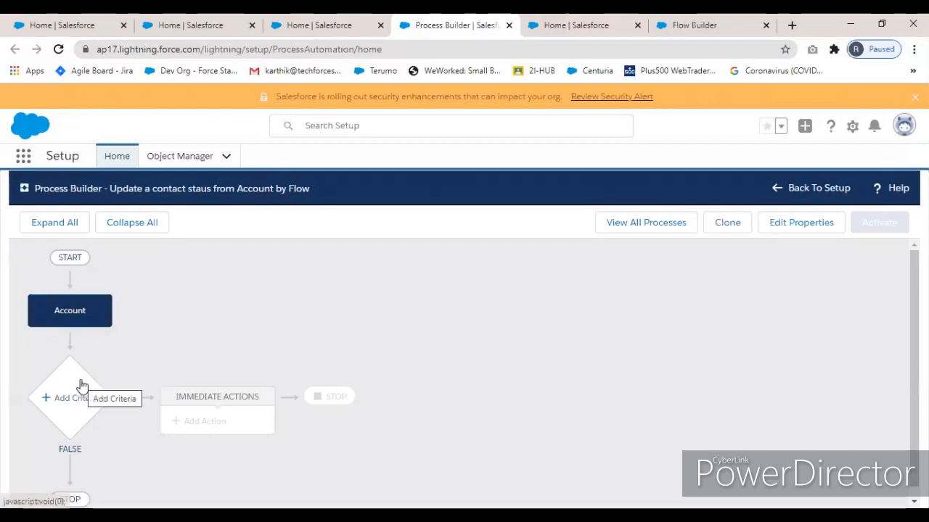
- Add a criteria node to the process and name it "Update the contact status"
left_click(76, 405)
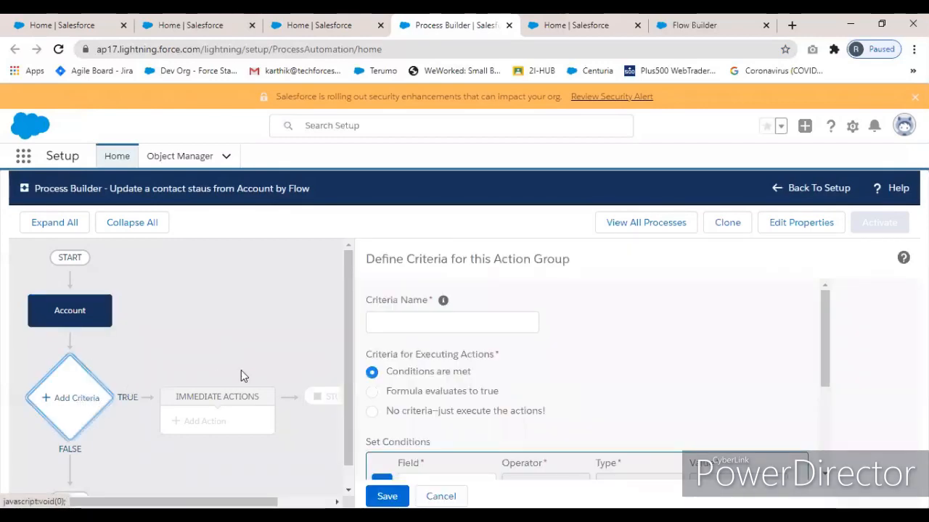
left_click(419, 323)
type("Update the")
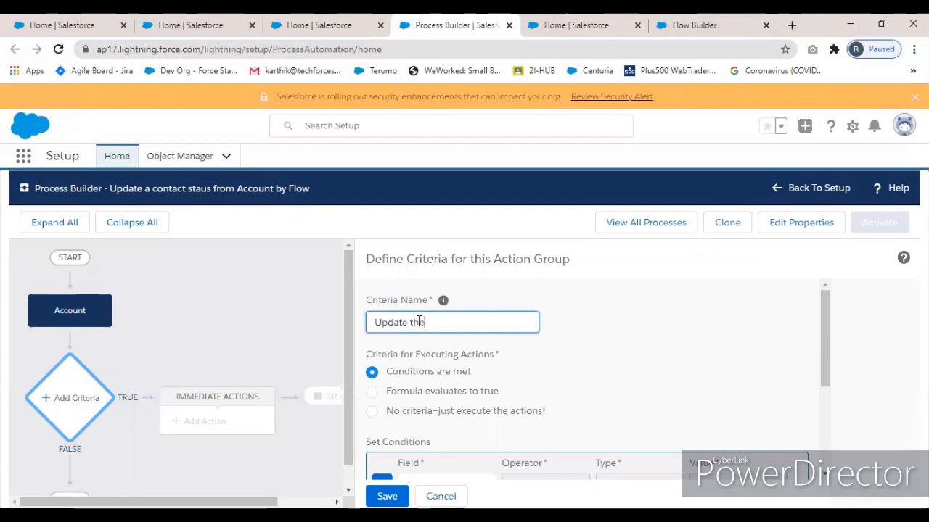
type(" contact ststus")
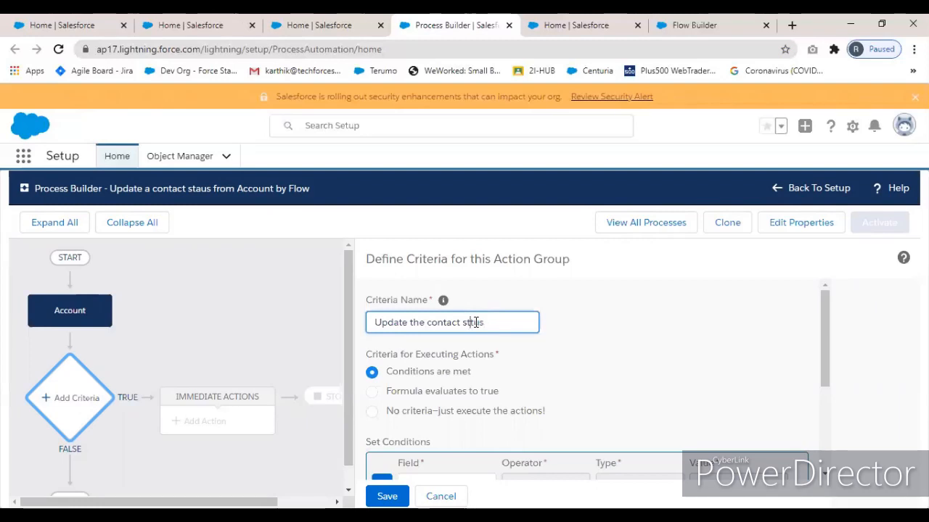
left_click(634, 343)
- Set the criteria condition to the account field Pause the all Progress Contacts equals True and save the criteria
scroll(637, 338, "down", 2)
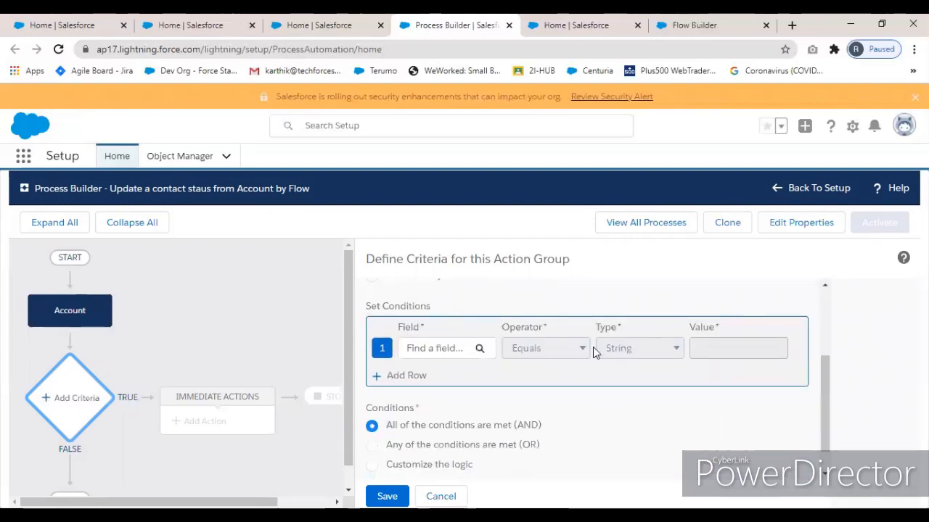
left_click(458, 351)
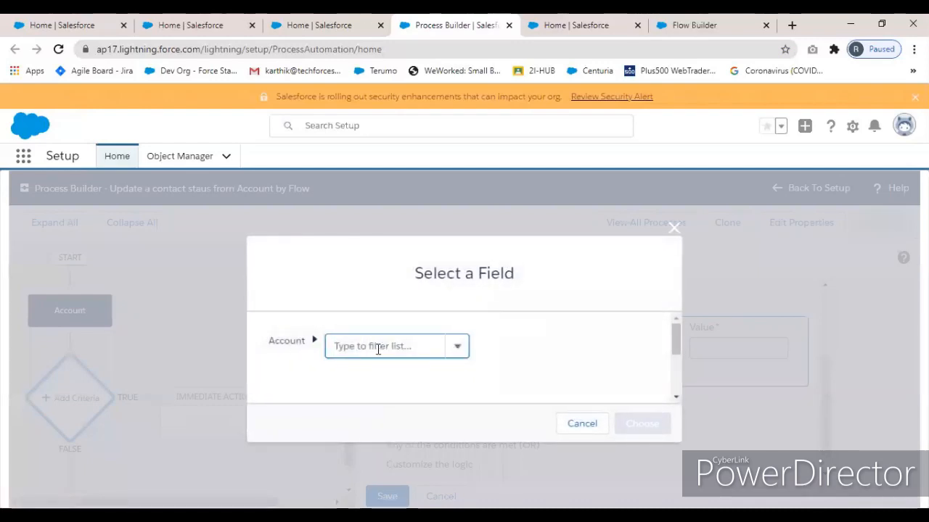
type("paus")
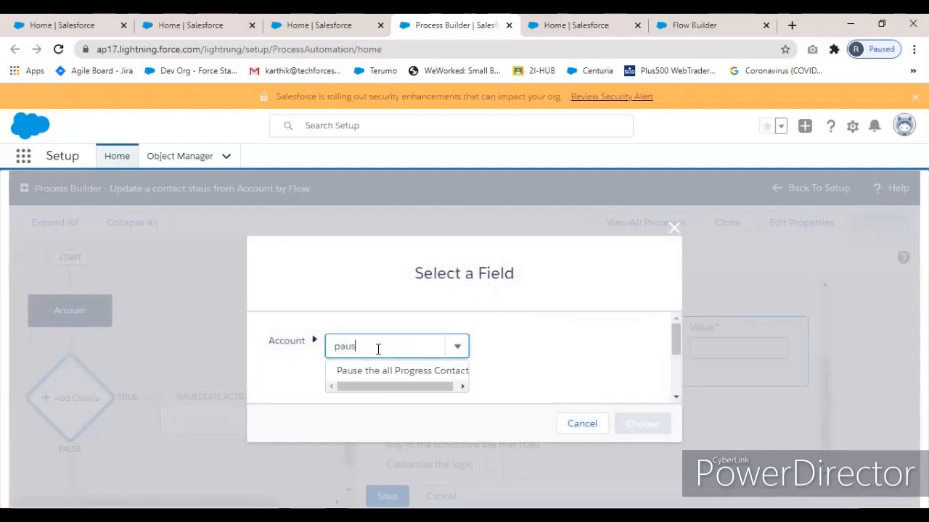
left_click(426, 372)
left_click(634, 426)
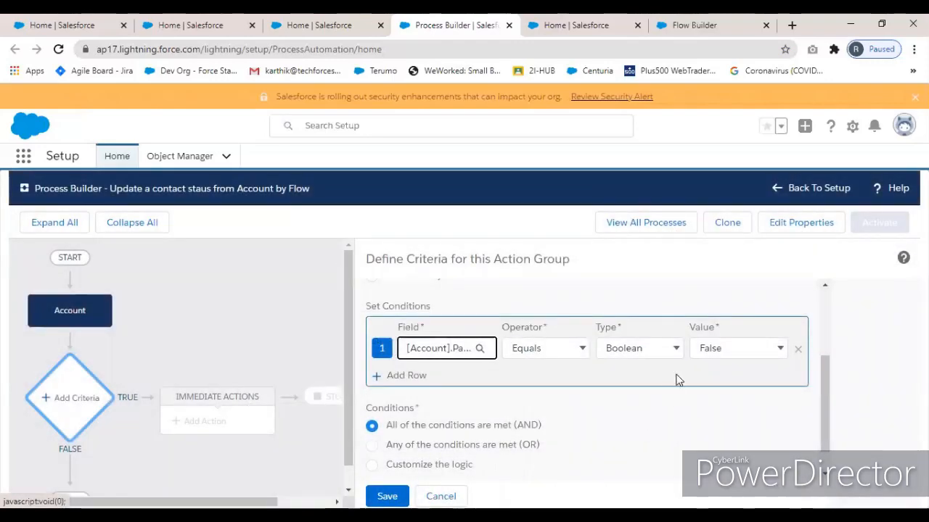
left_click(715, 349)
left_click(704, 366)
scroll(767, 404, "down", 1)
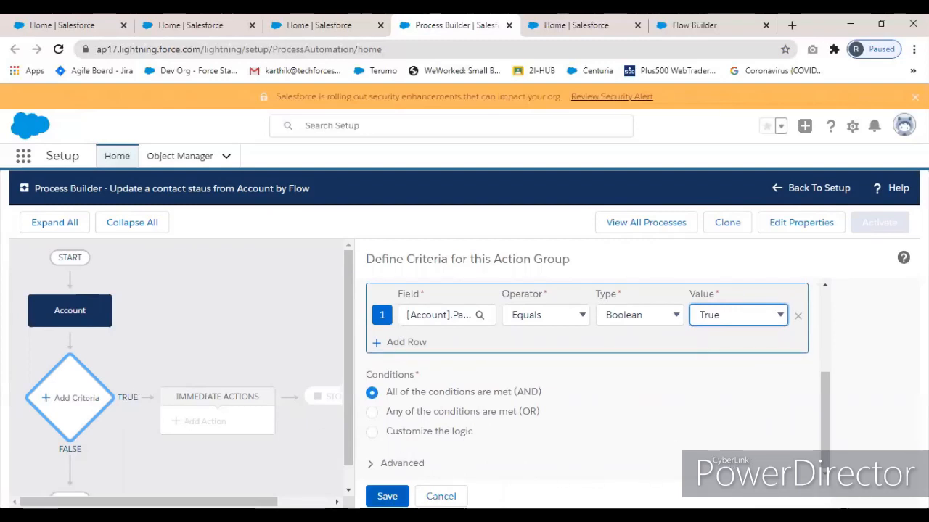
left_click(386, 496)
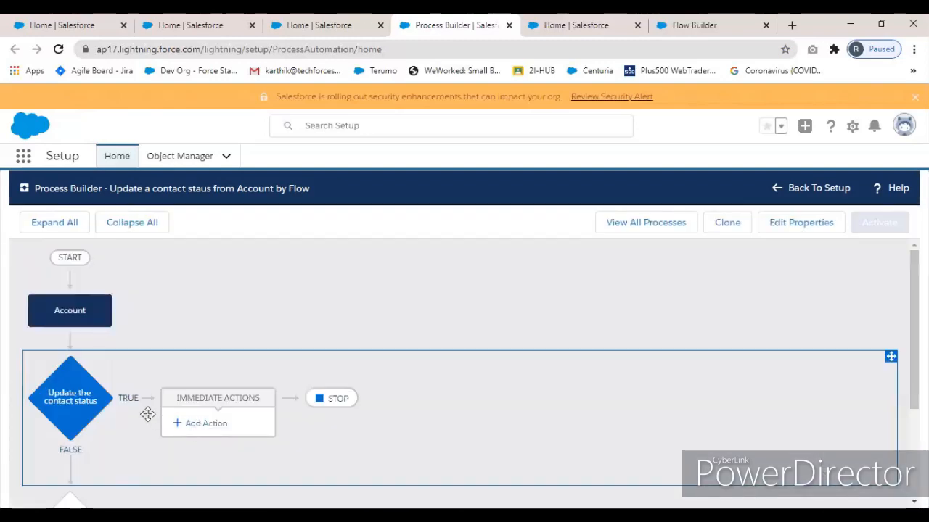
- Add a Flows immediate action named "Call flow for Contact Status Update" that runs the "How to Update the child record with condition" flow
left_click(207, 427)
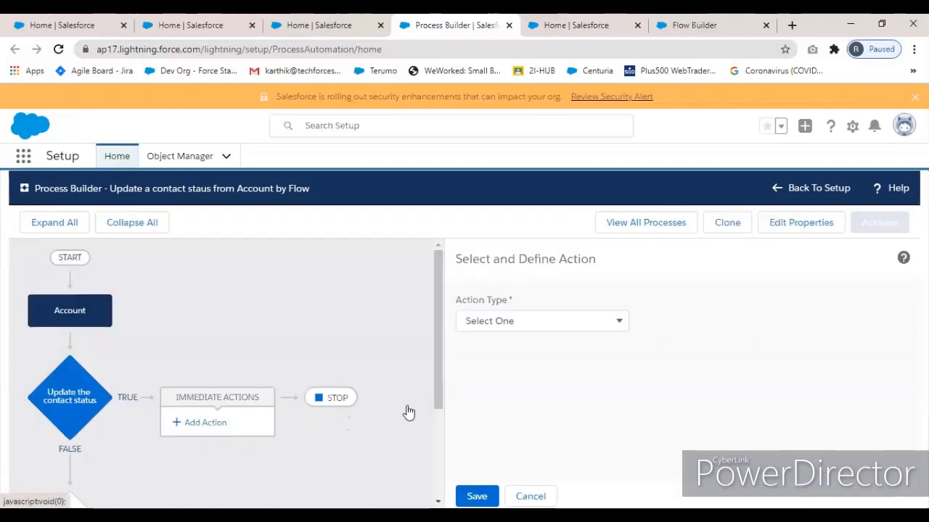
left_click(523, 325)
left_click(494, 387)
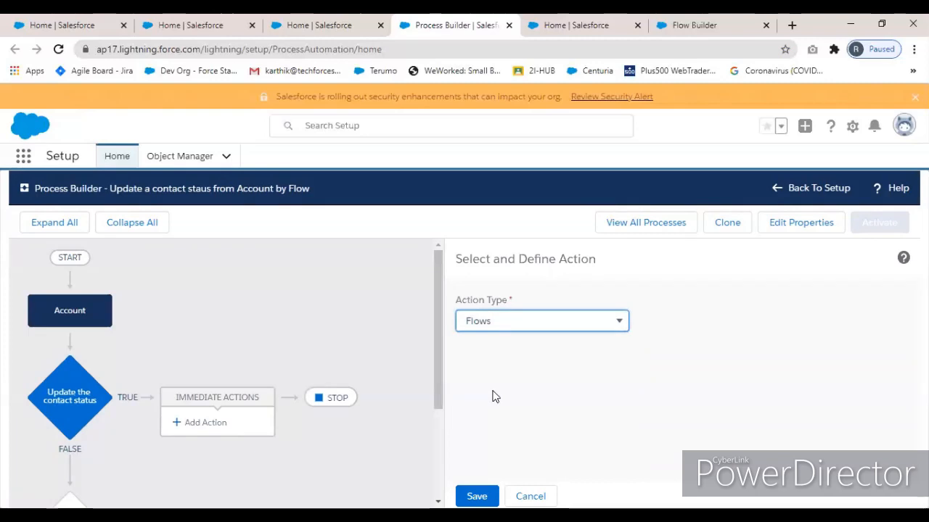
left_click(512, 377)
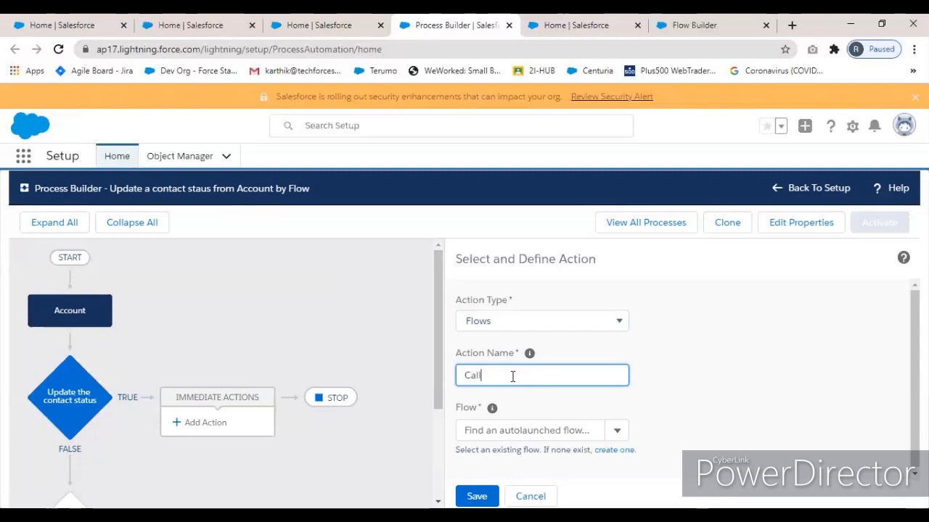
type("Call ")
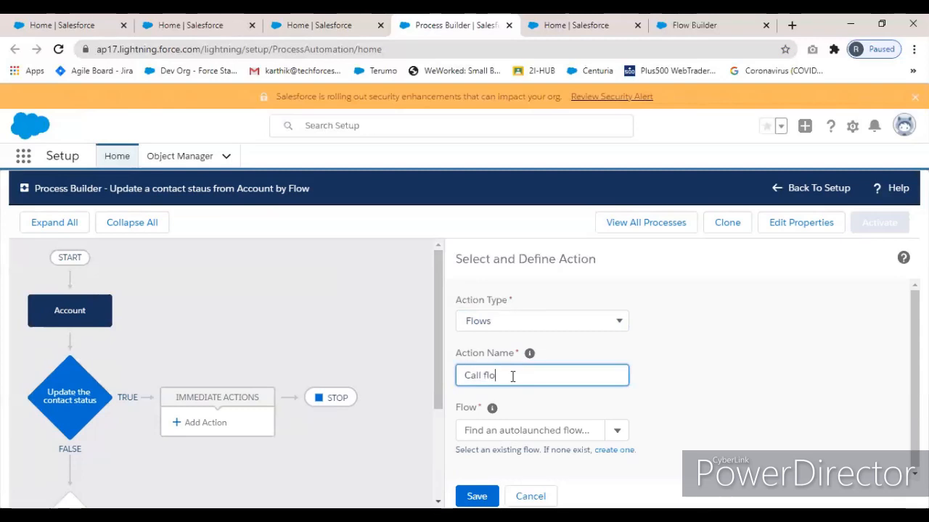
type("flow for Contact Stat")
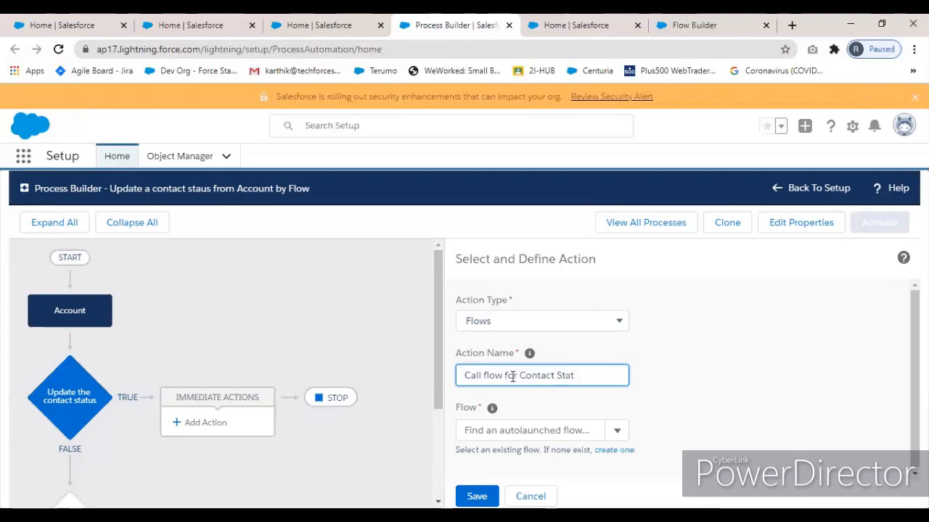
type("us Update")
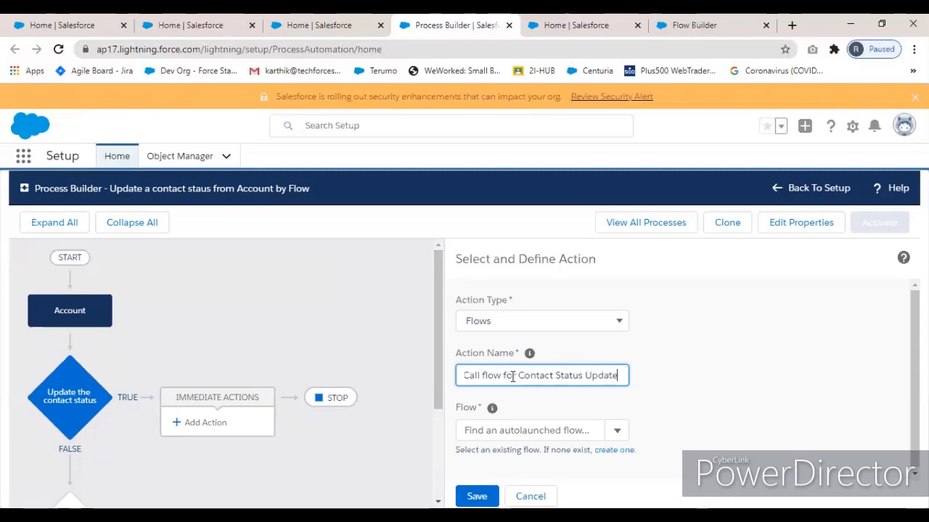
left_click(556, 428)
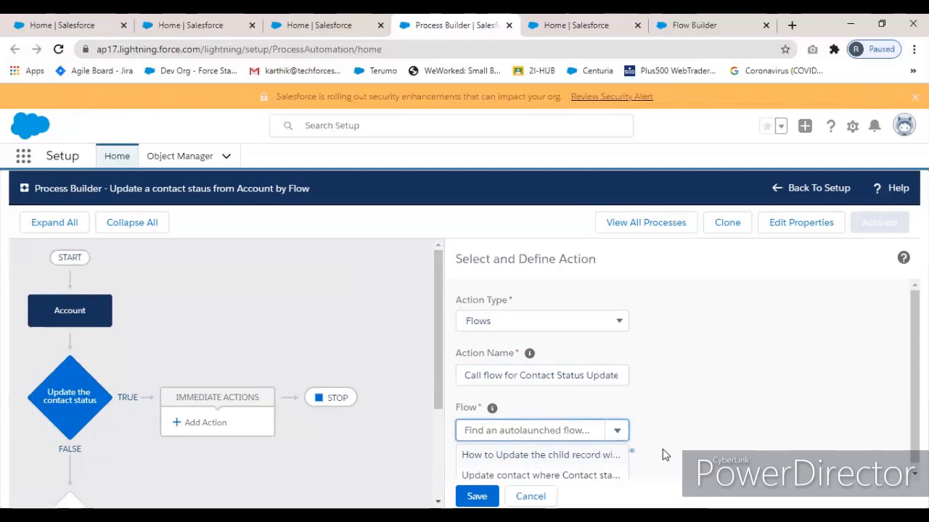
left_click(489, 461)
- Pass the Account ID to the flow variable recordId as a field reference
scroll(669, 433, "down", 1)
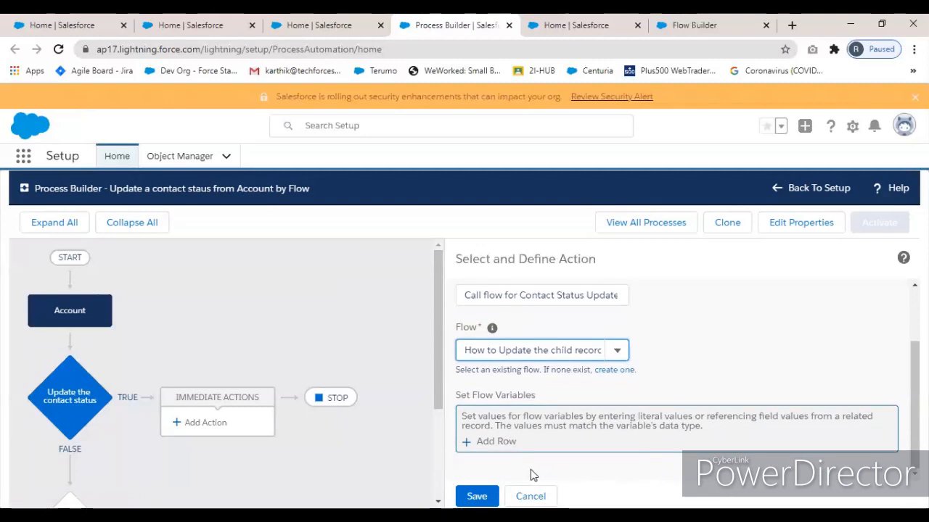
left_click(497, 442)
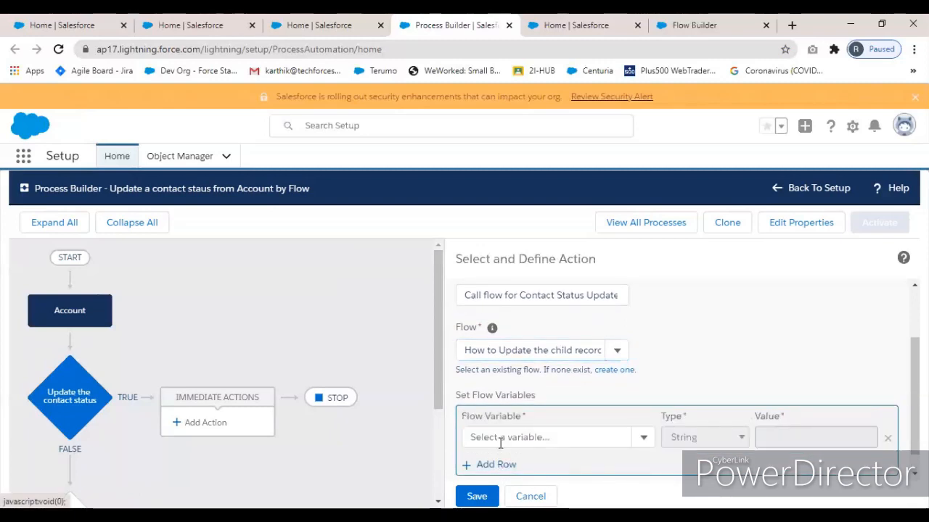
left_click(510, 438)
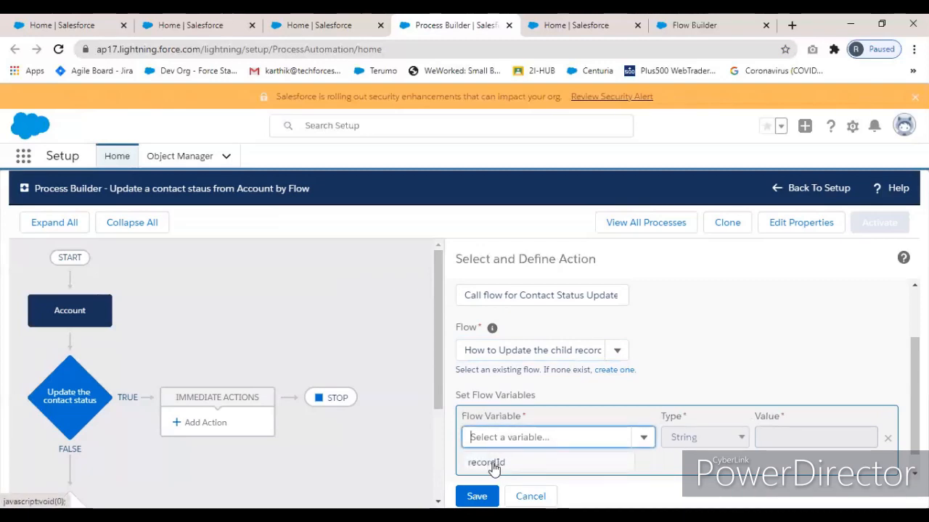
left_click(494, 464)
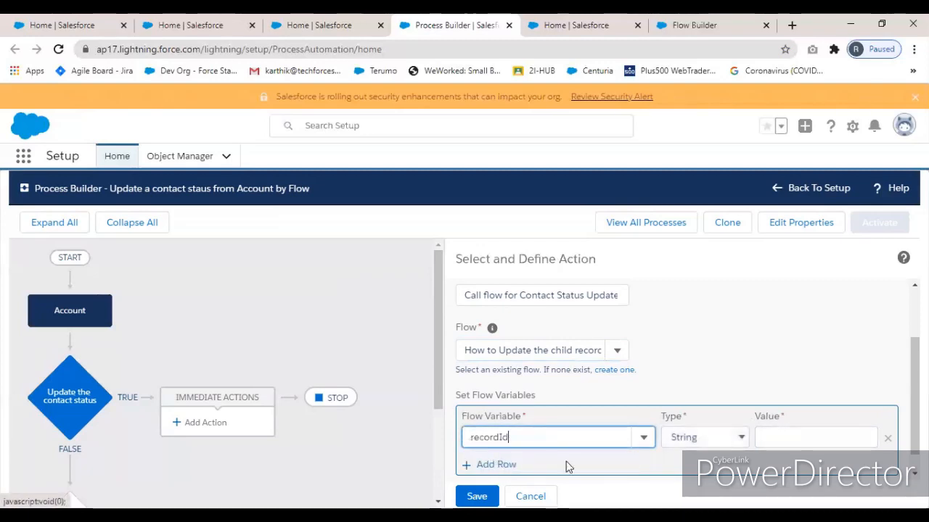
left_click(737, 444)
left_click(736, 468)
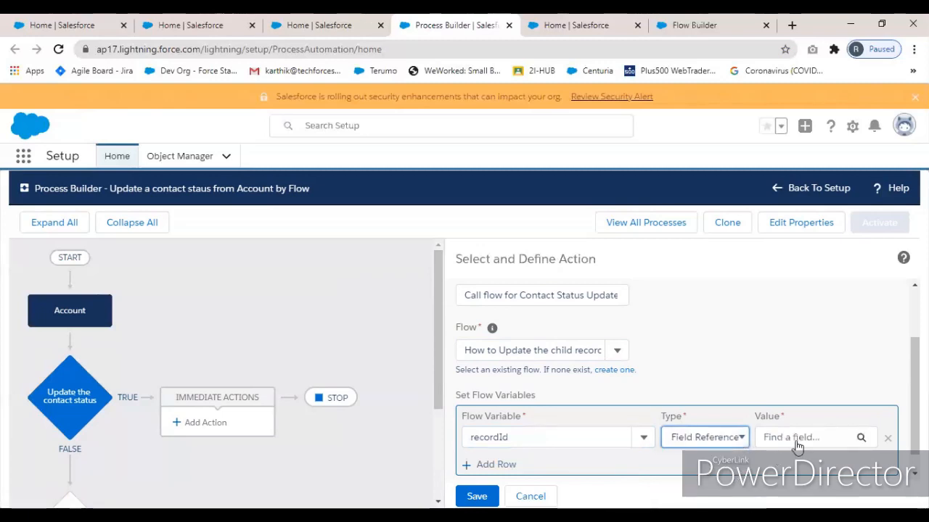
left_click(797, 438)
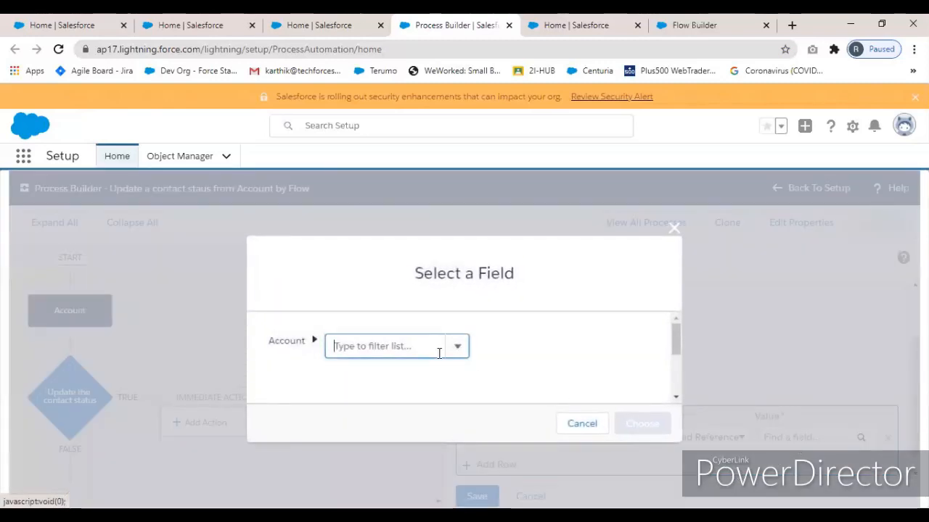
type("id")
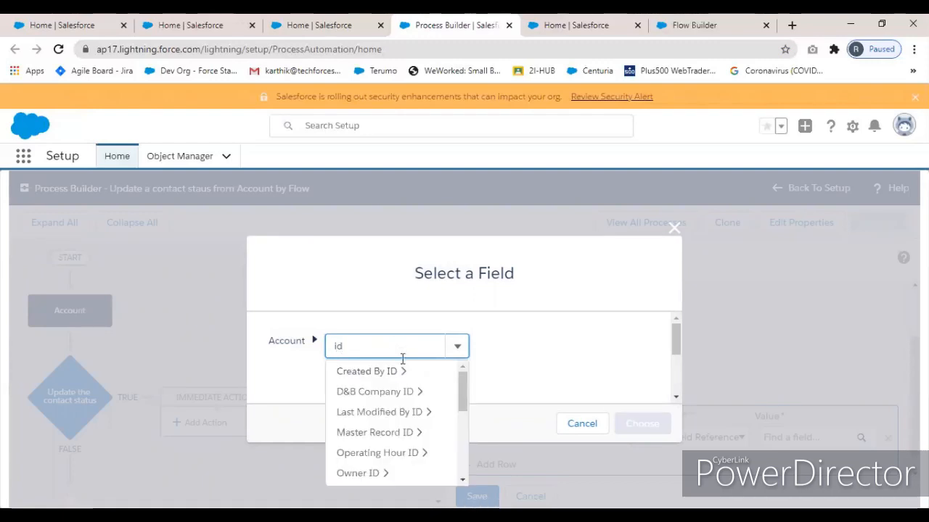
scroll(425, 401, "down", 3)
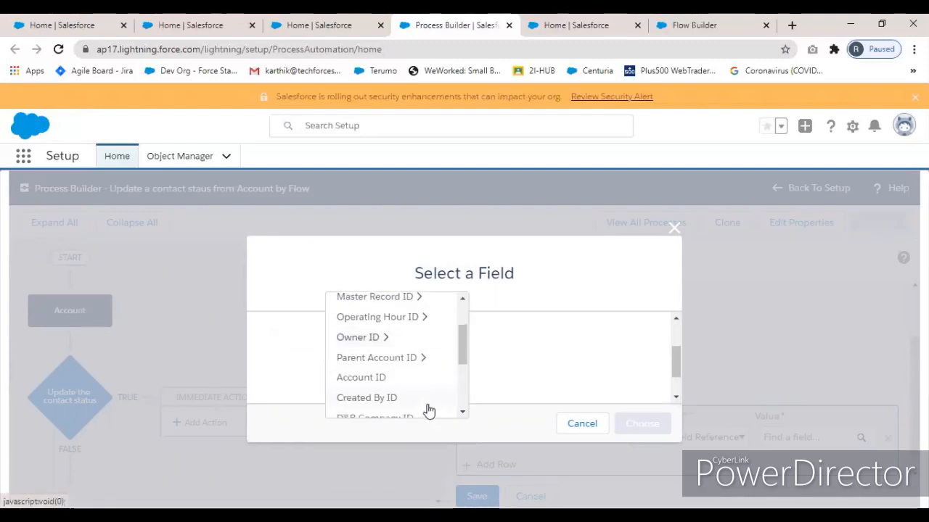
left_click(384, 377)
left_click(634, 424)
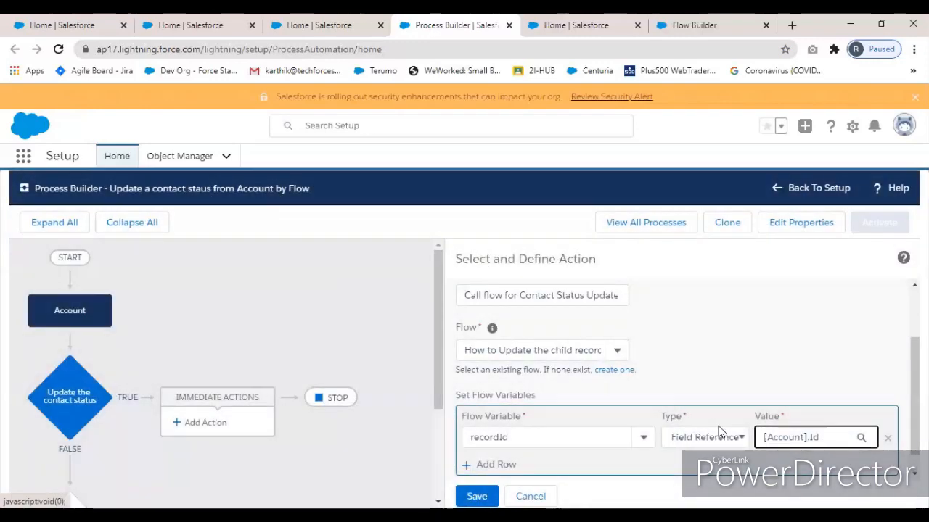
- Save the flow action and activate the process
scroll(734, 431, "down", 1)
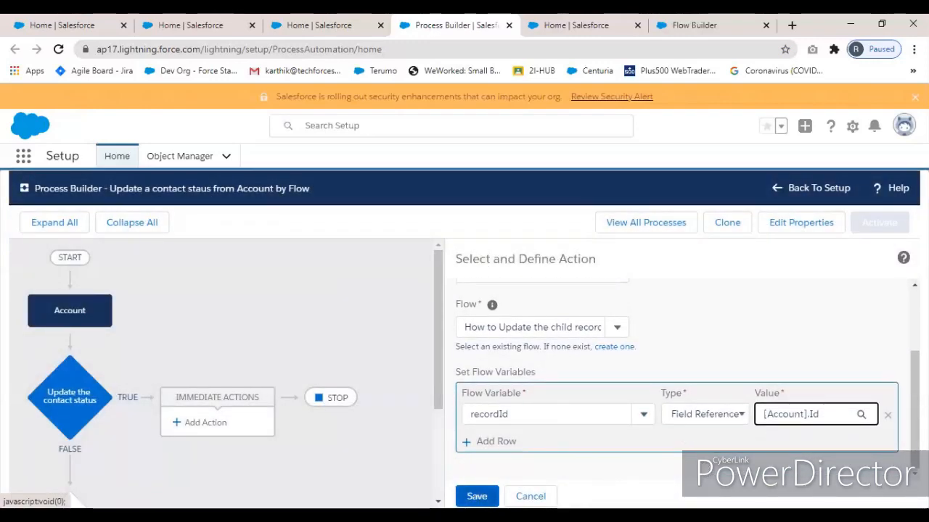
left_click(477, 496)
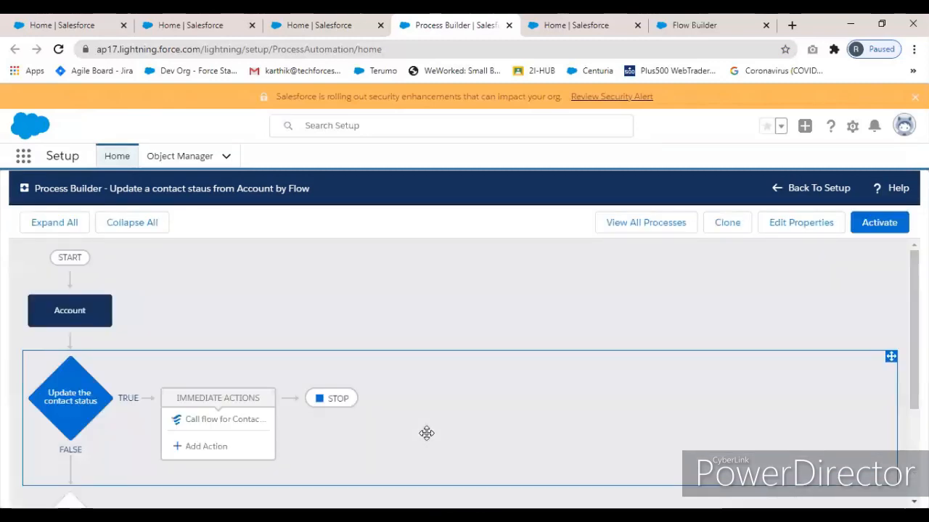
left_click(873, 225)
left_click(646, 413)
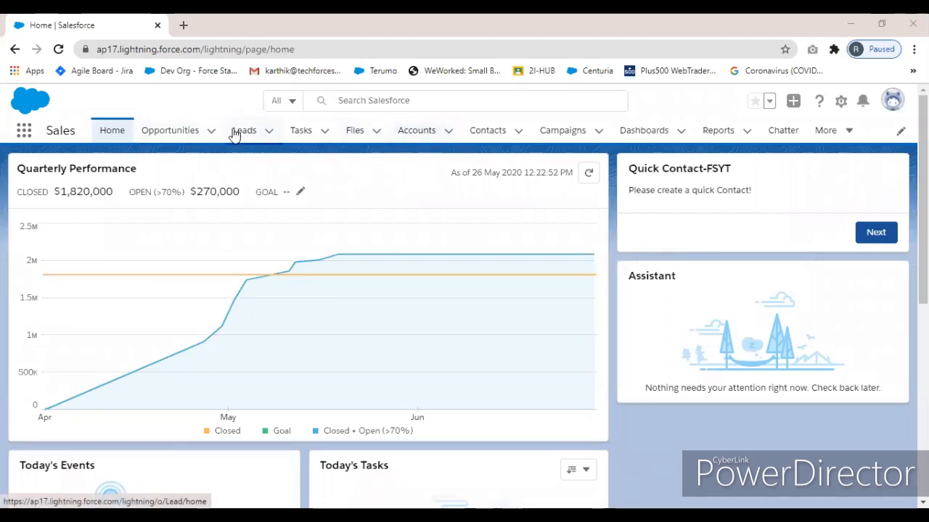
- Open the Pyramid Construction Inc. account and check the Pause the all Progress Contacts field in its details
left_click(425, 130)
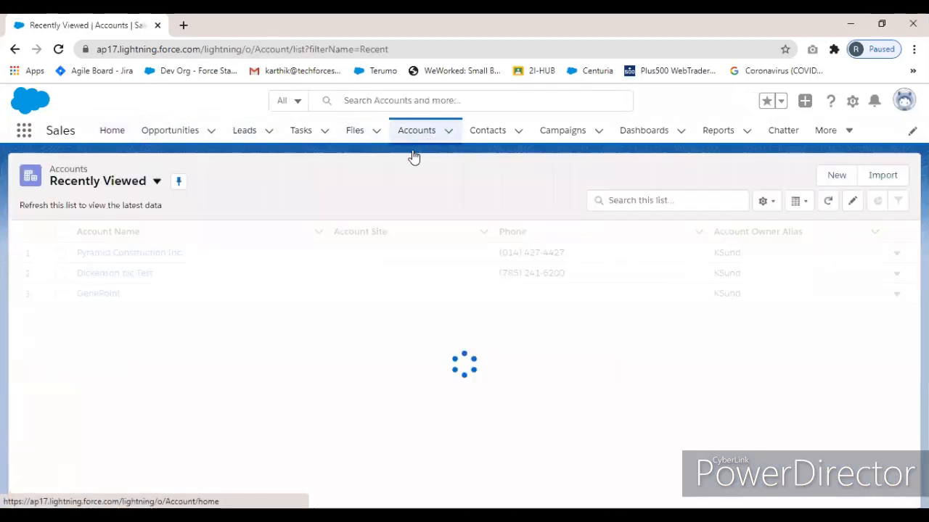
left_click(123, 254)
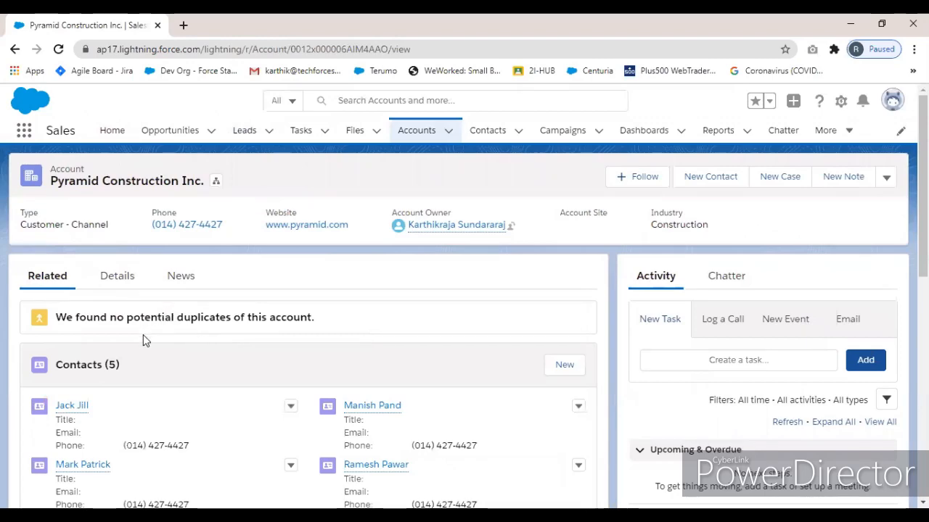
left_click(118, 282)
scroll(175, 384, "down", 3)
scroll(147, 406, "down", 1)
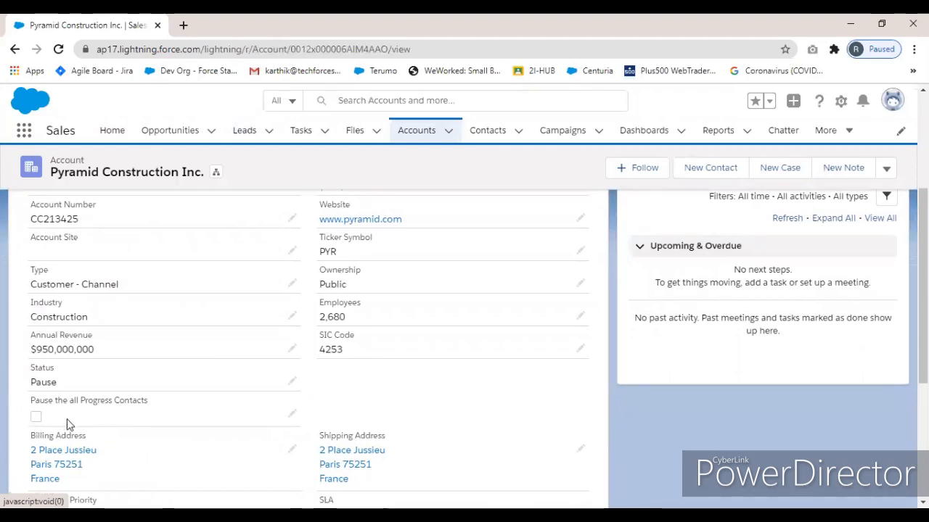
scroll(129, 405, "up", 5)
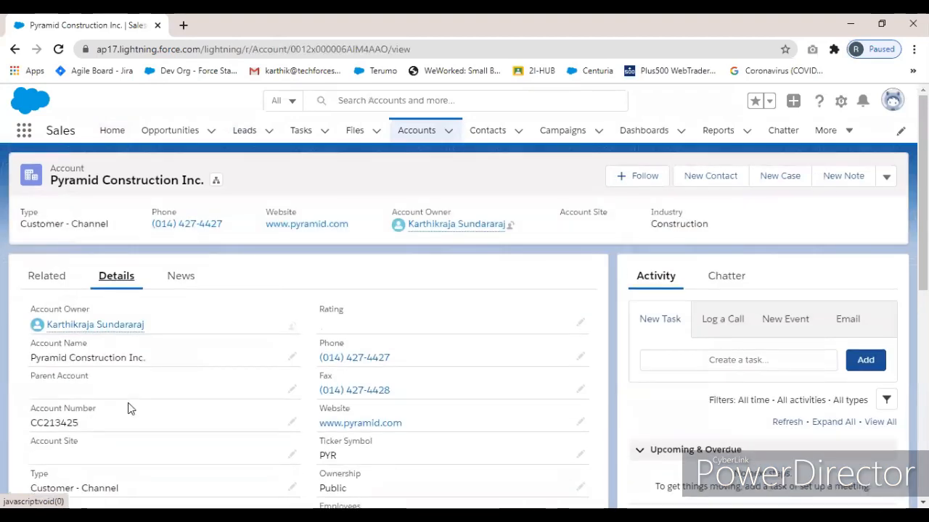
right_click(55, 276)
left_click(109, 284)
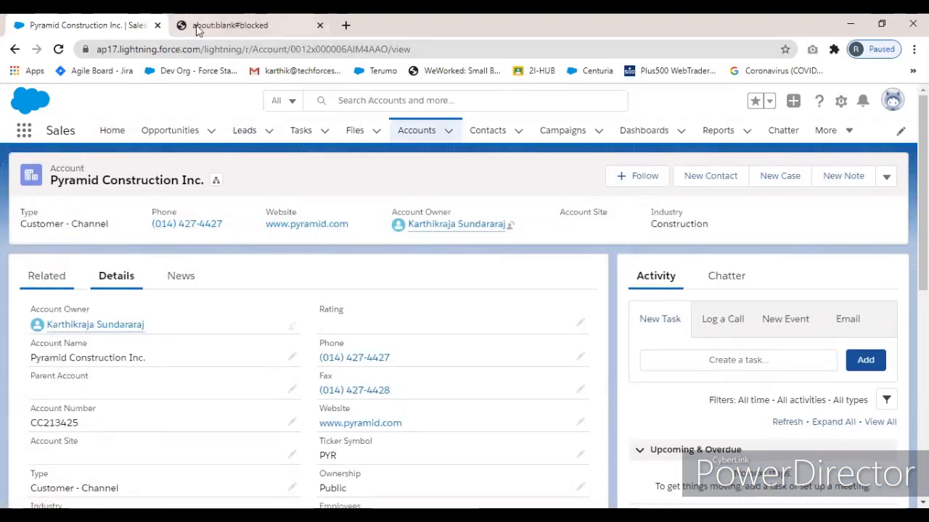
left_click(319, 26)
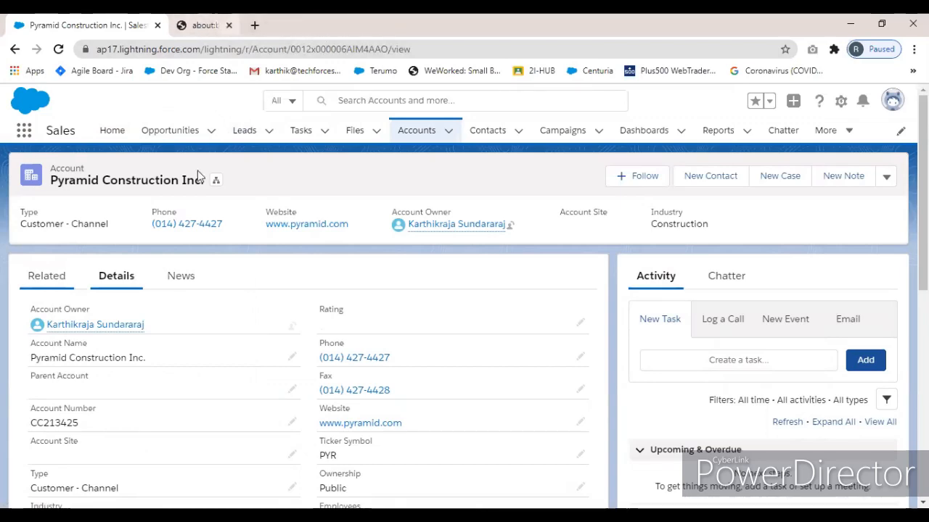
- Open the full list of contacts related to Pyramid Construction Inc. and check their Contact Status values
left_click(69, 275)
scroll(193, 400, "down", 5)
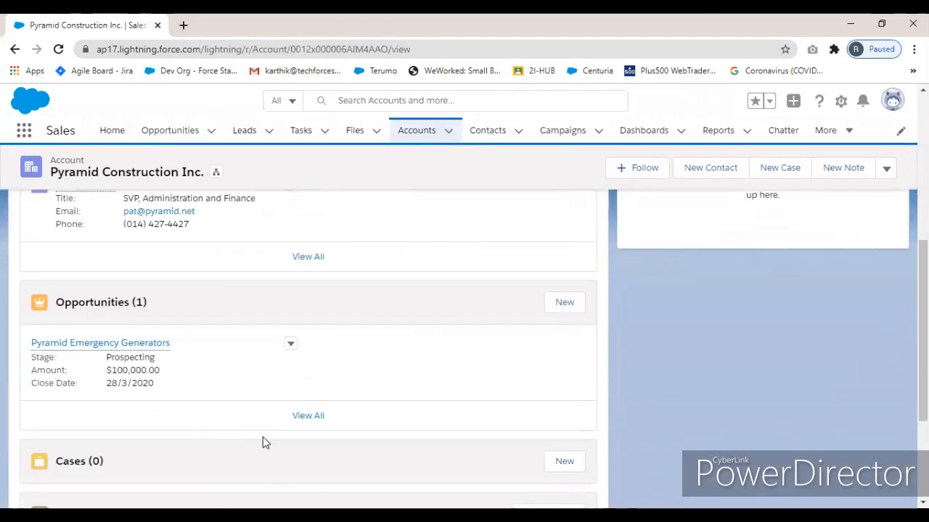
left_click(308, 263)
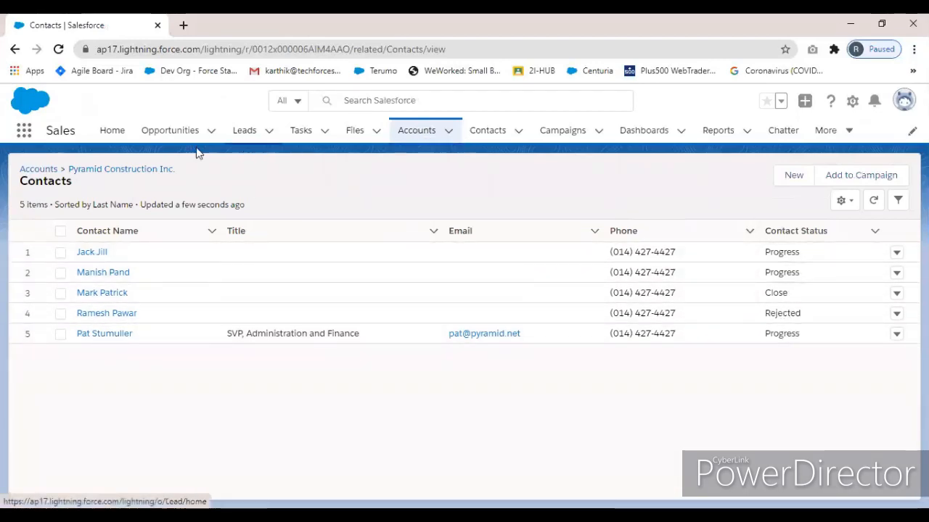
- Return to the Pyramid Construction Inc. account details, enable Pause the all Progress Contacts, and save the record
left_click(138, 169)
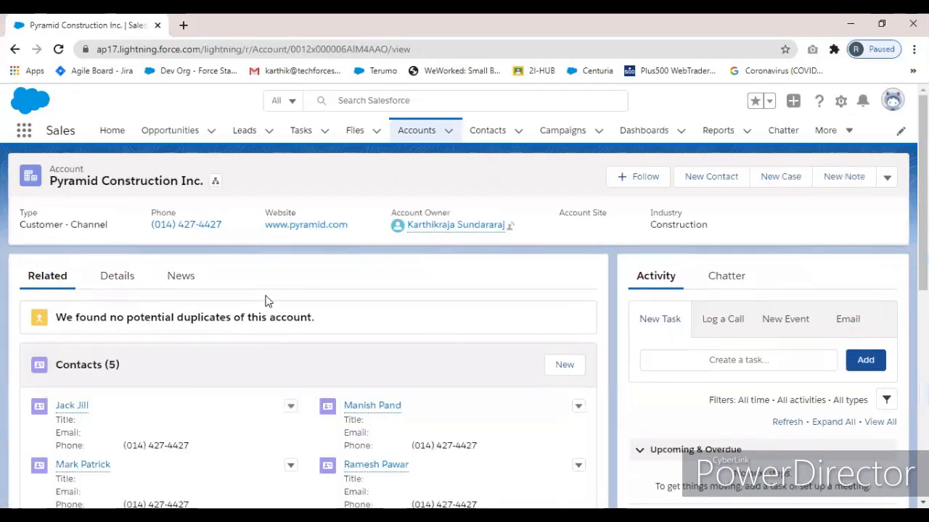
left_click(113, 283)
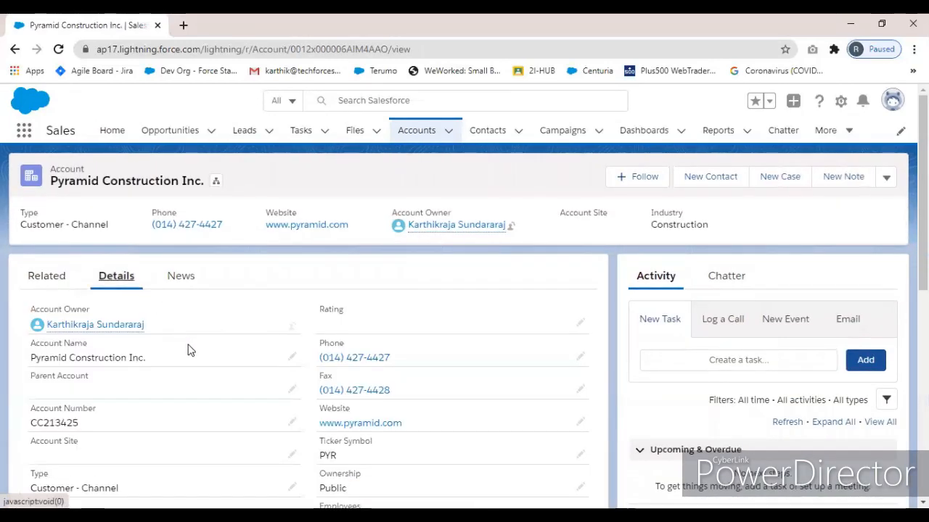
scroll(187, 351, "down", 5)
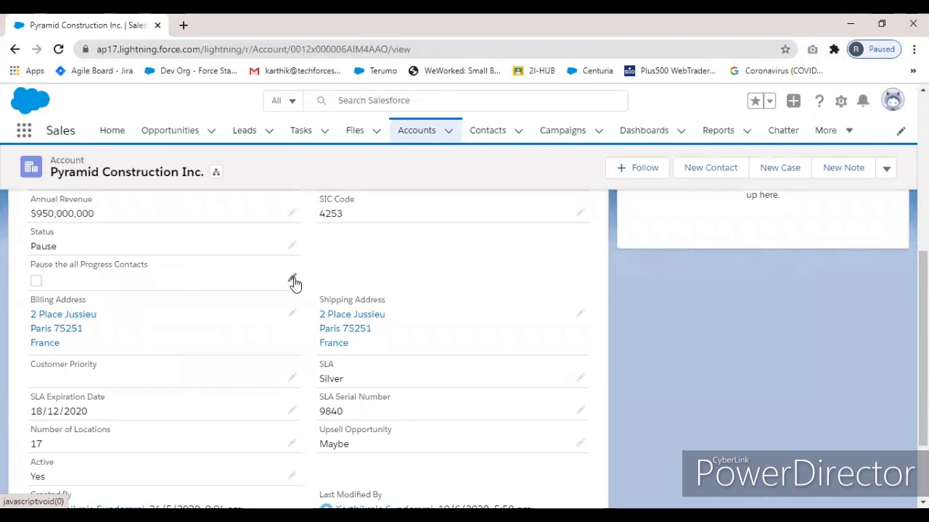
left_click(293, 280)
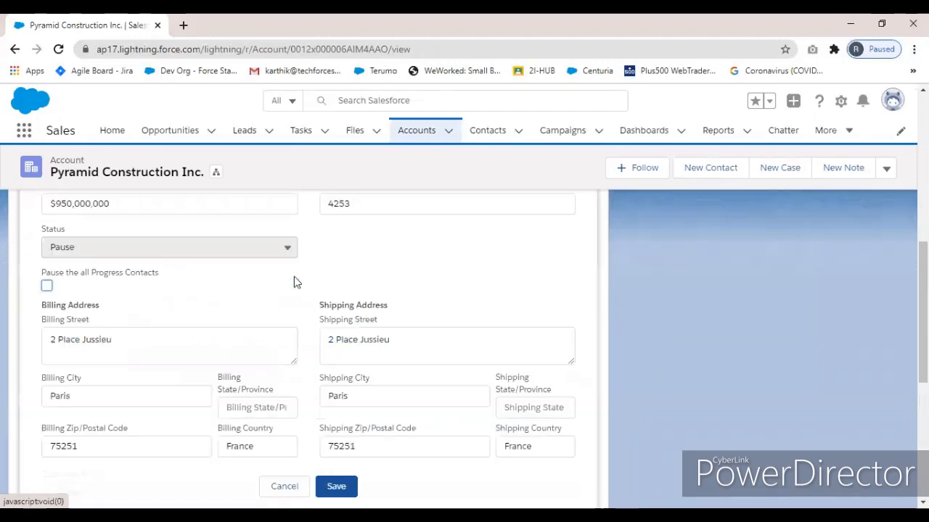
left_click(47, 286)
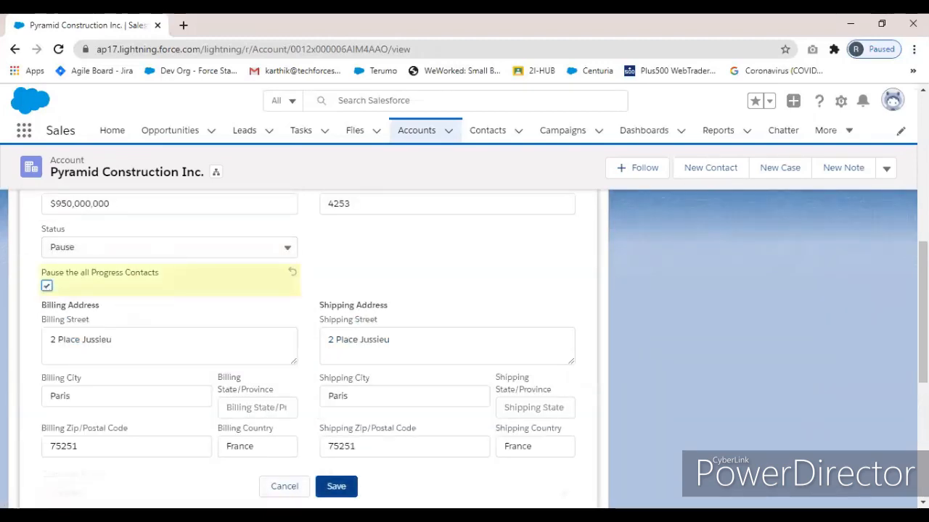
left_click(328, 481)
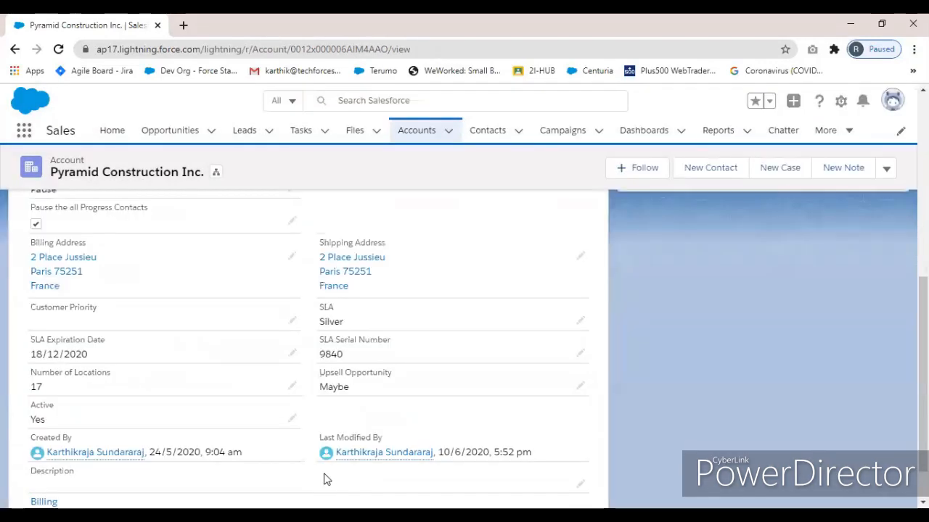
- Reopen the account's full related contacts list to check the contact statuses after the saved change
scroll(185, 383, "up", 6)
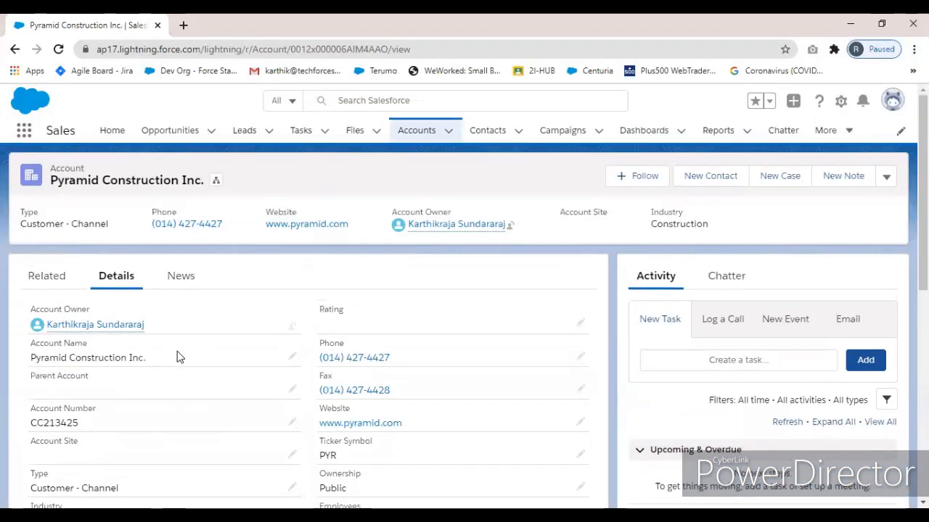
left_click(47, 275)
scroll(230, 401, "down", 5)
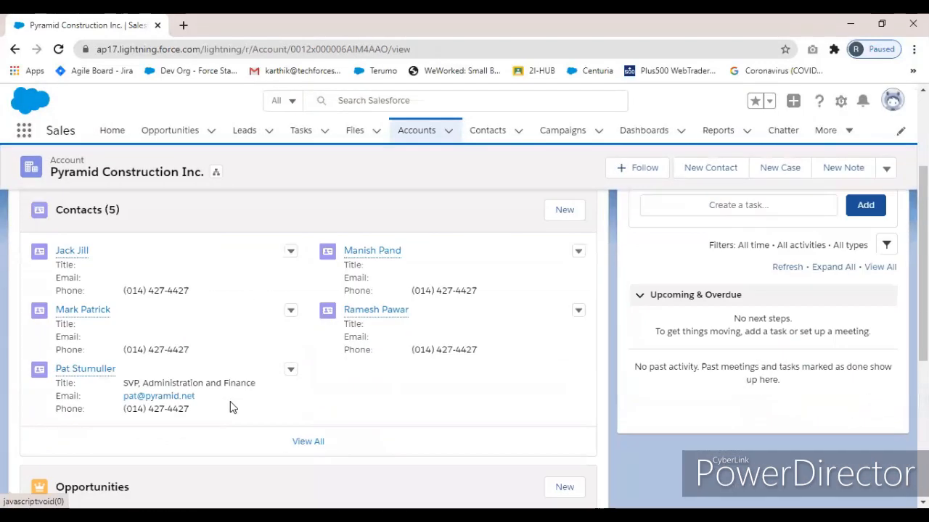
left_click(308, 326)
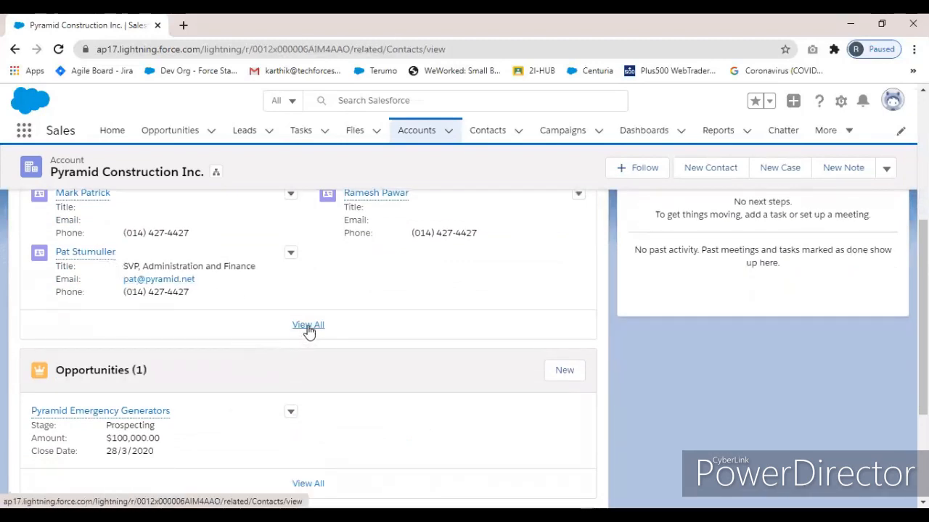